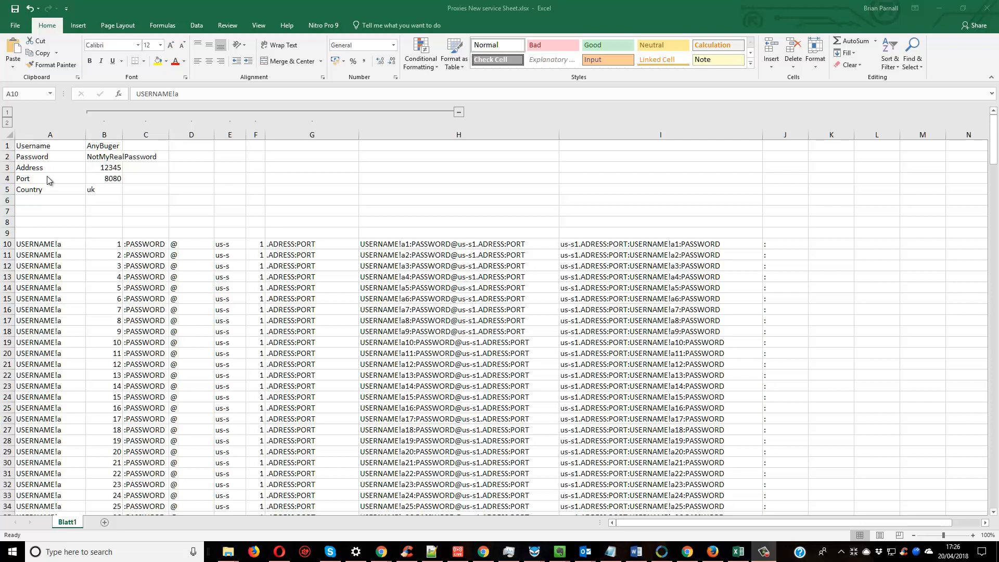
Replace the placeholder text in cell A10 with the formula =B1&"!a" so it references the username cell.
click(44, 245)
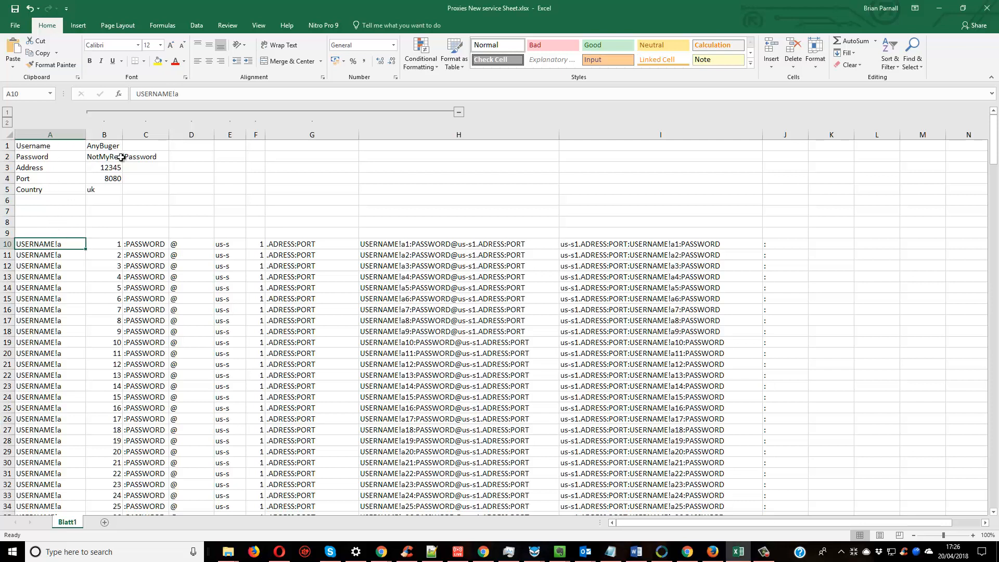
click(137, 93)
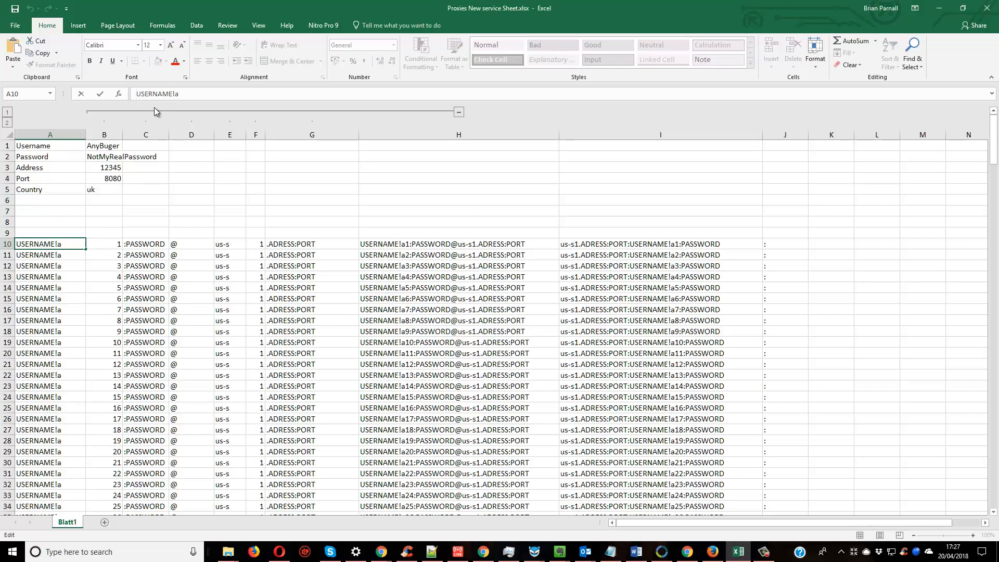
text(=)
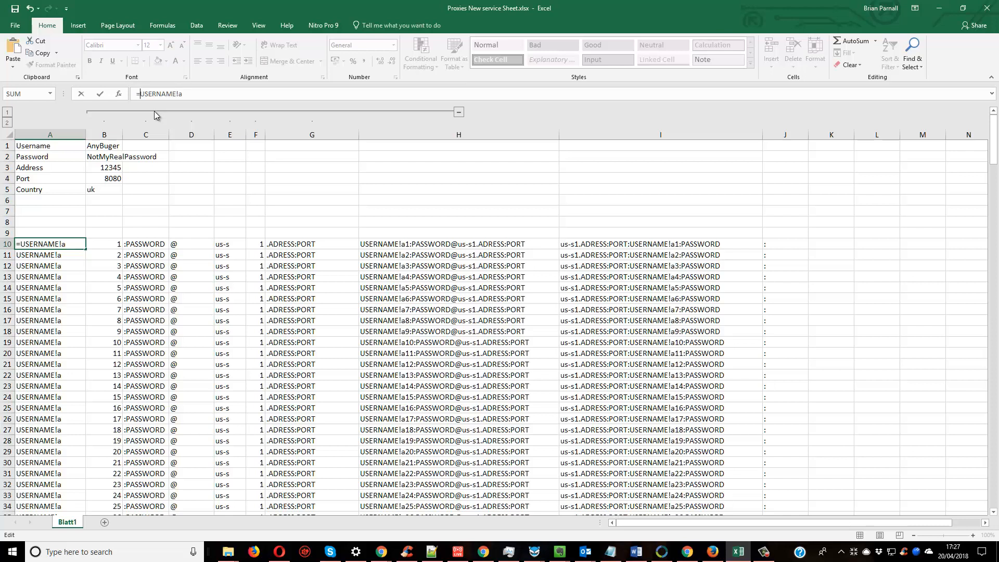
click(106, 146)
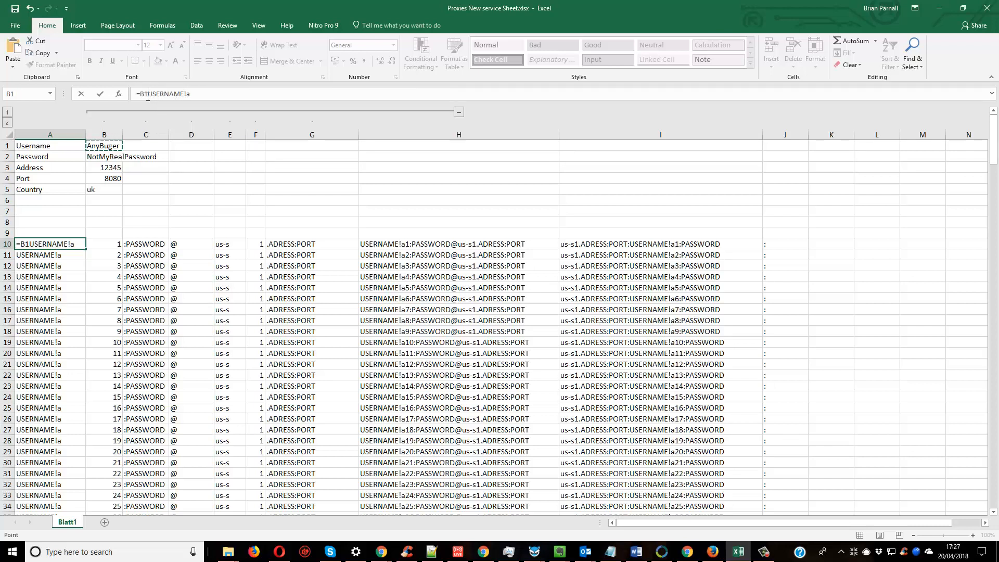
drag(147, 93, 184, 93)
text(&)
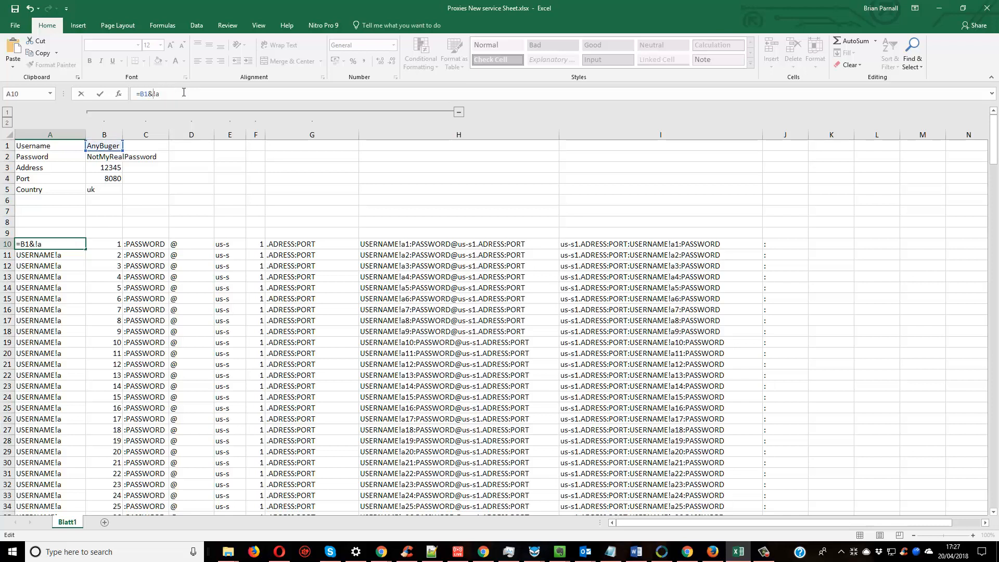
text(")
key(Return)
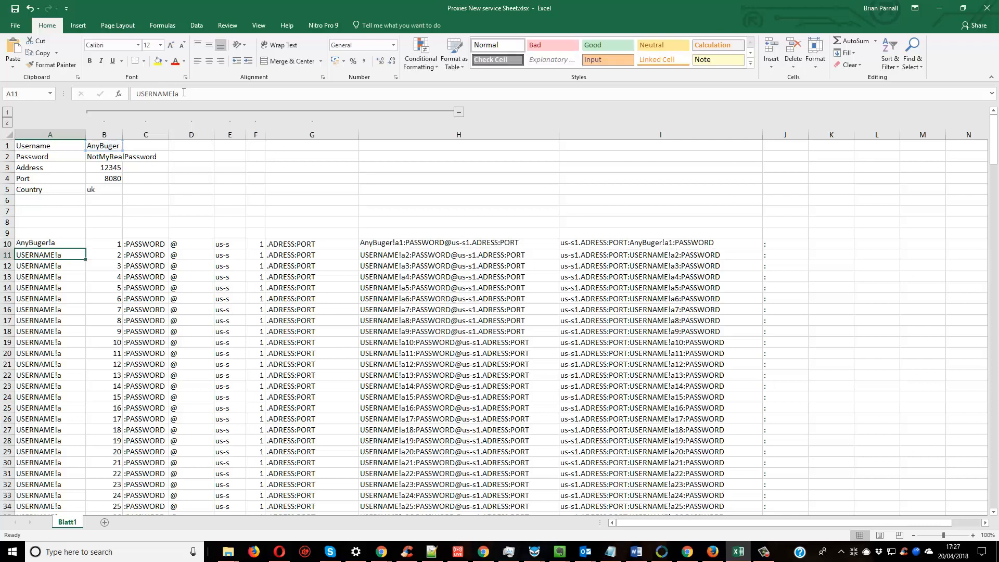
Change the username in cell B1 to djfjh to test the linked formula in A10.
click(105, 146)
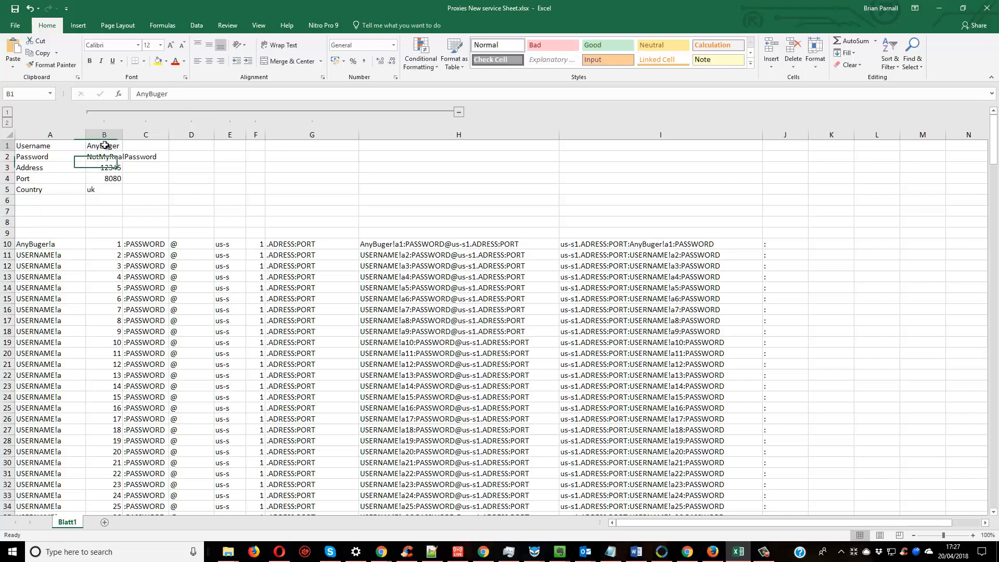
text(djfjh)
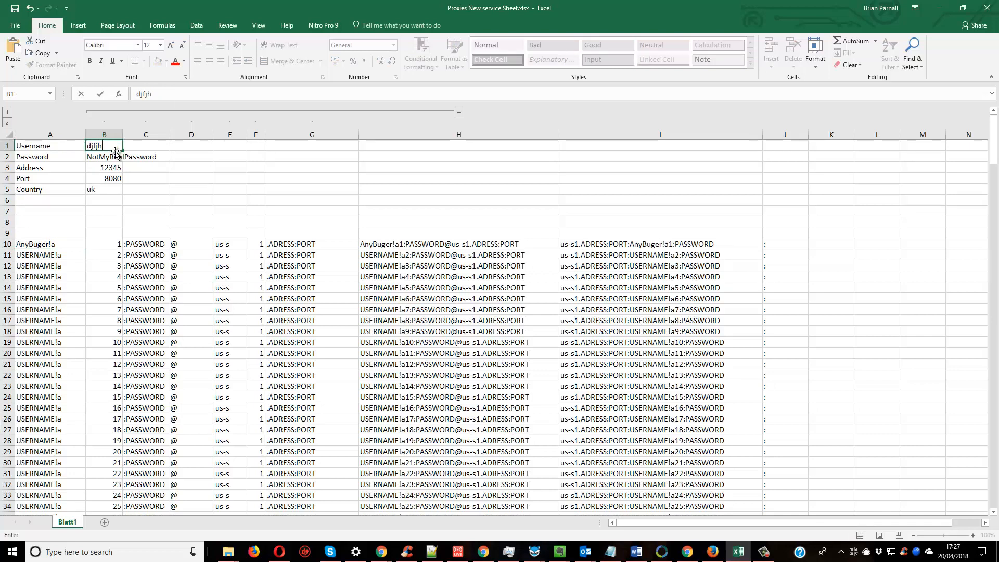
key(Return)
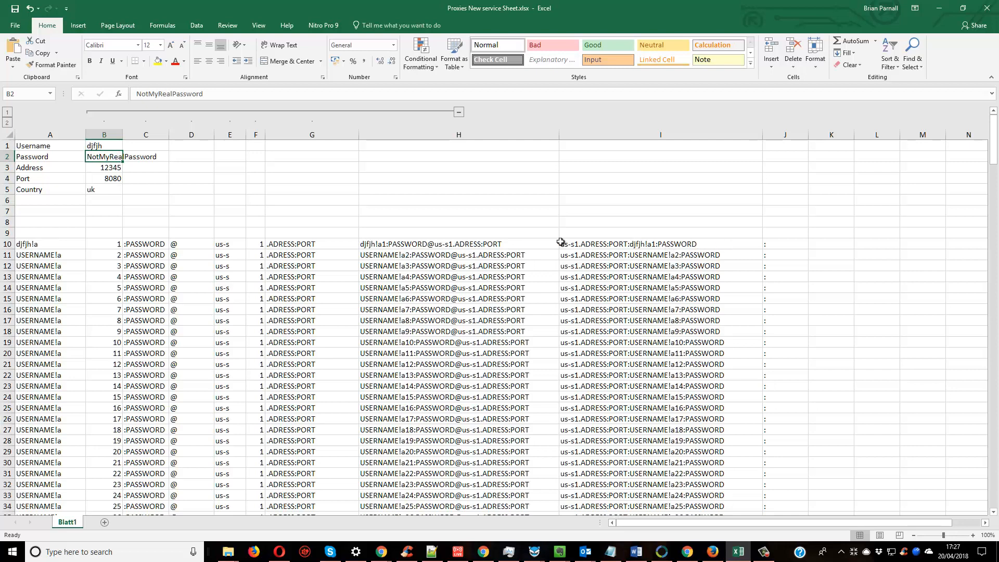
Set the username in cell B1 back to AnyBuger and check the linked cell A10.
click(107, 146)
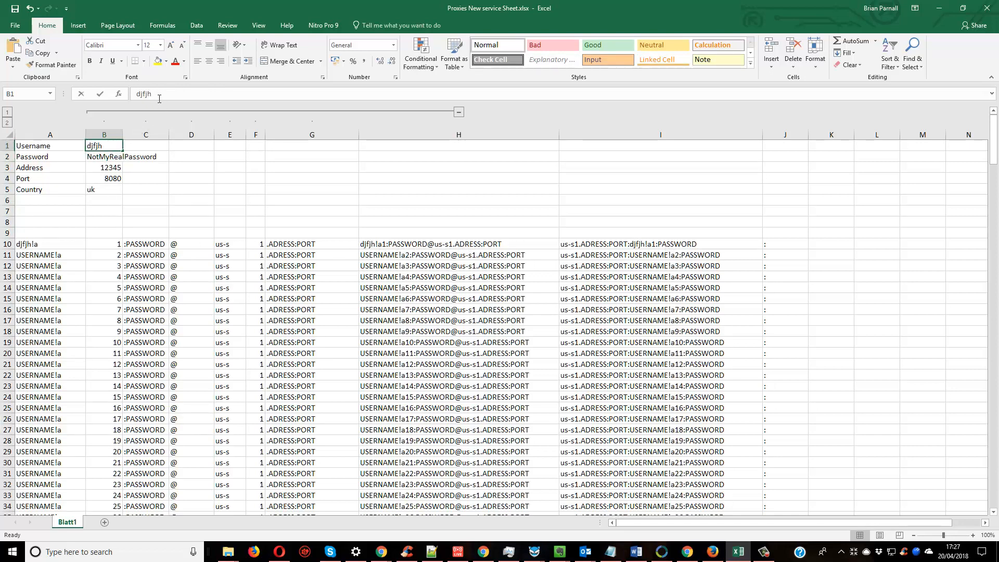
drag(159, 99, 130, 91)
text(AnyB)
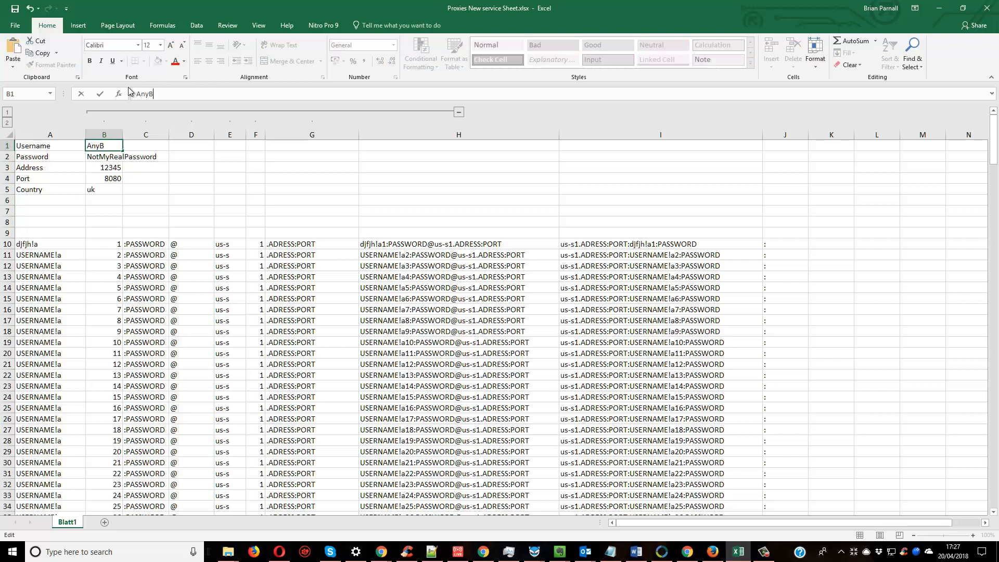
text(uger)
key(Return)
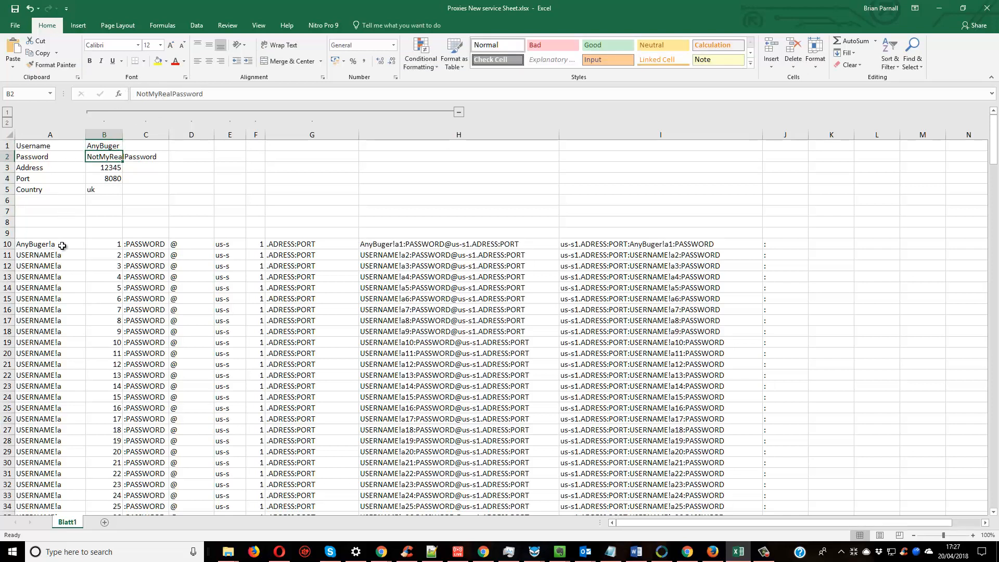
click(47, 243)
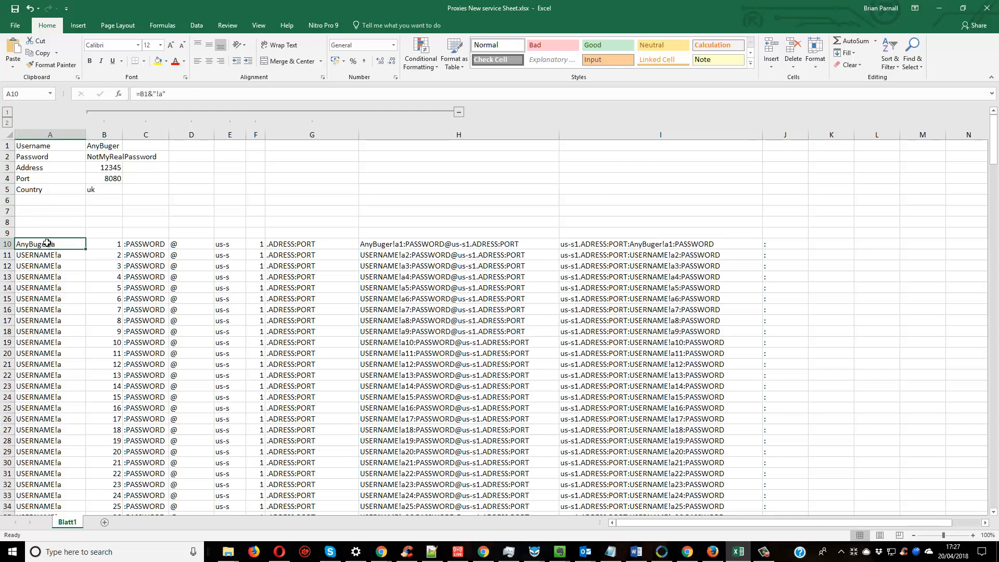
Replace the placeholder text in cell C10 with the formula =":"&B2 so it references the password cell.
click(146, 242)
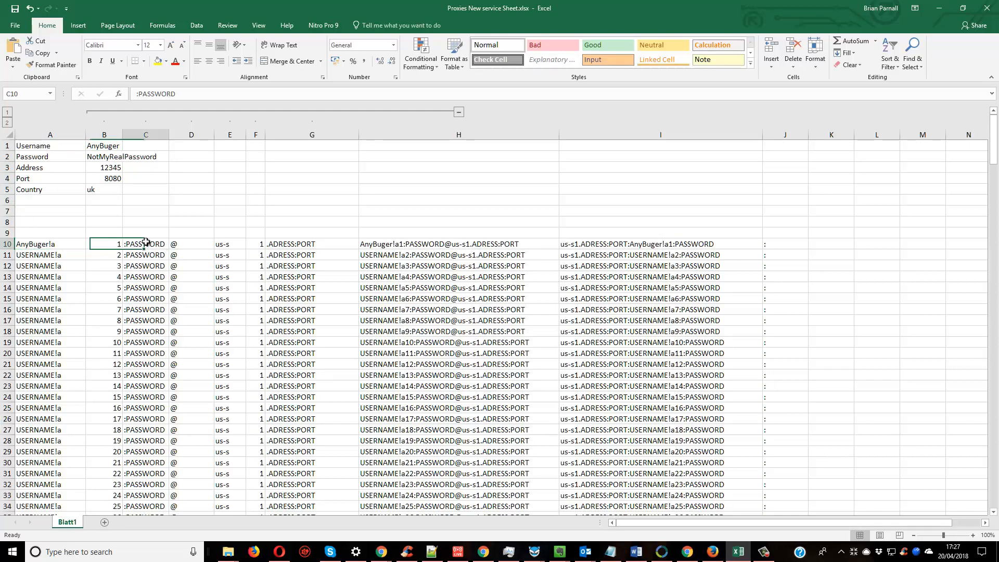
click(136, 93)
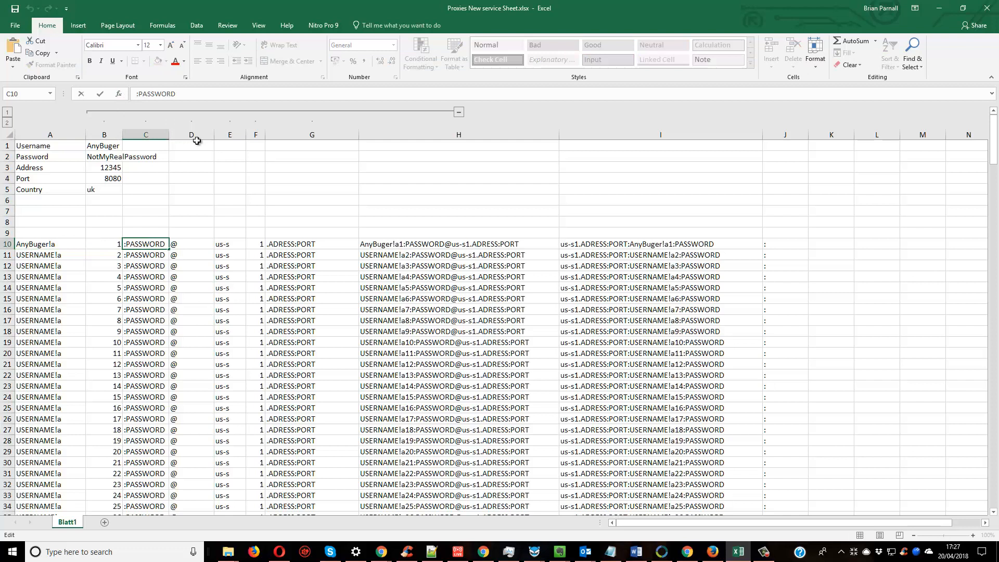
text(=)
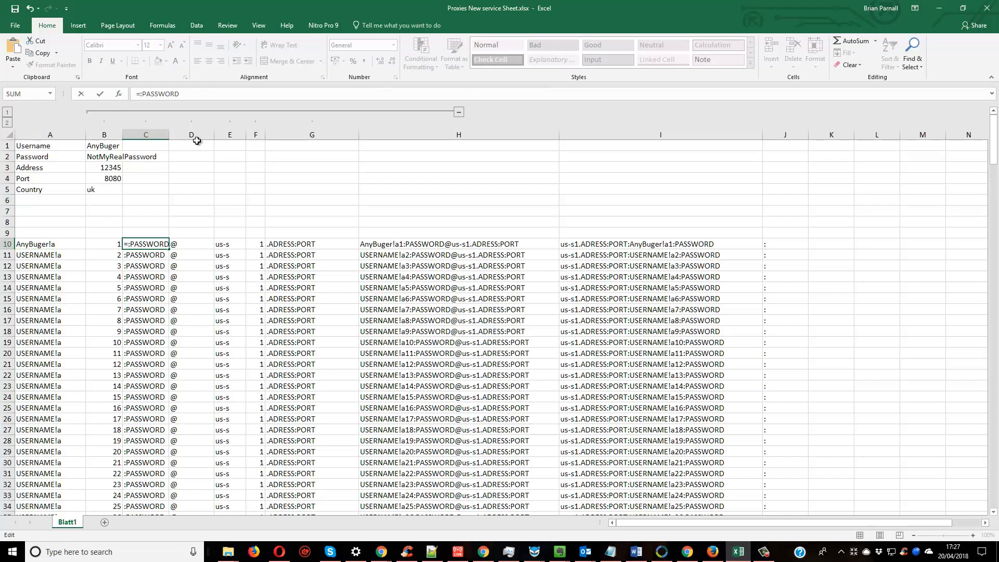
text(":"£)
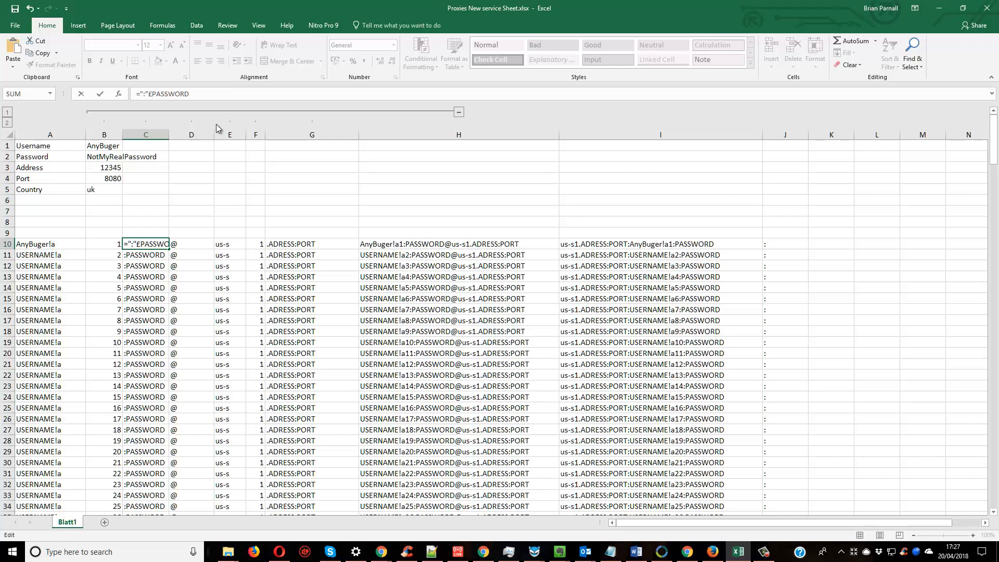
key(BackSpace)
text(&)
click(109, 158)
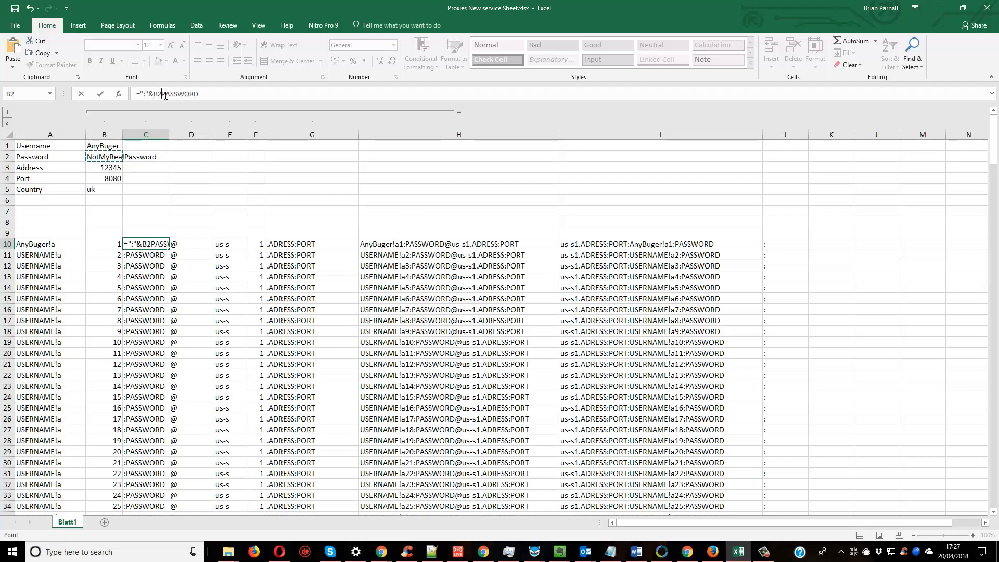
drag(163, 95, 211, 94)
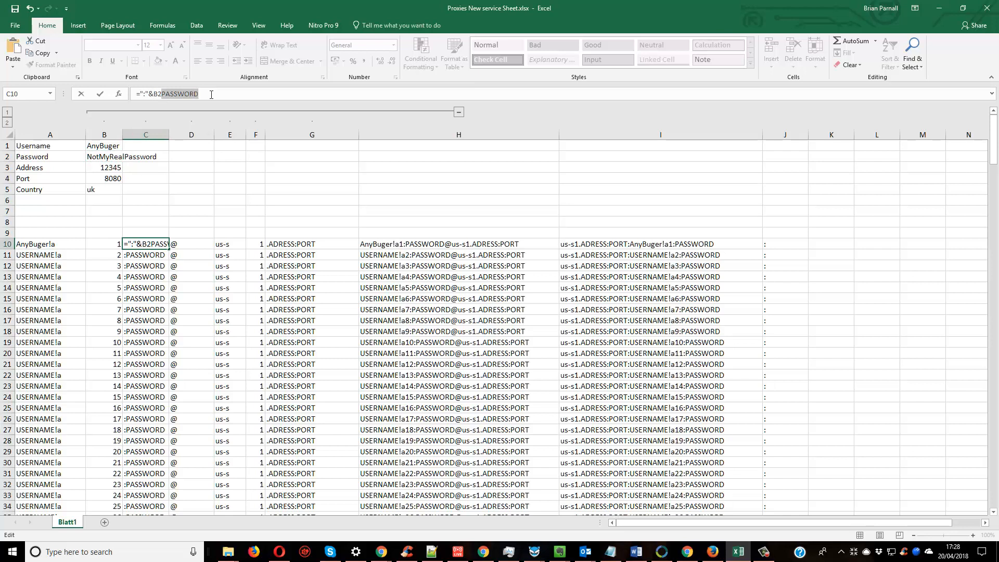
key(BackSpace)
key(Return)
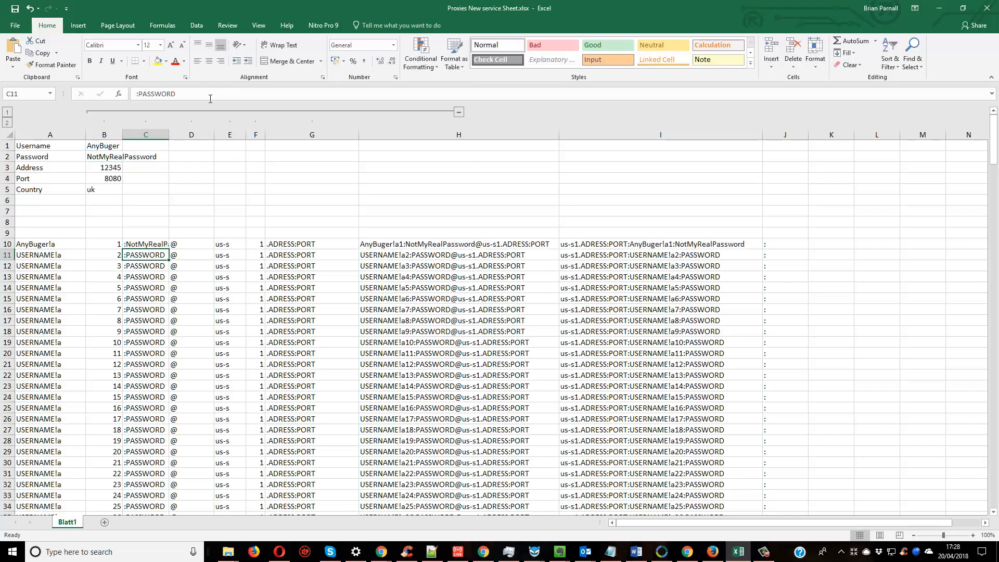
click(161, 242)
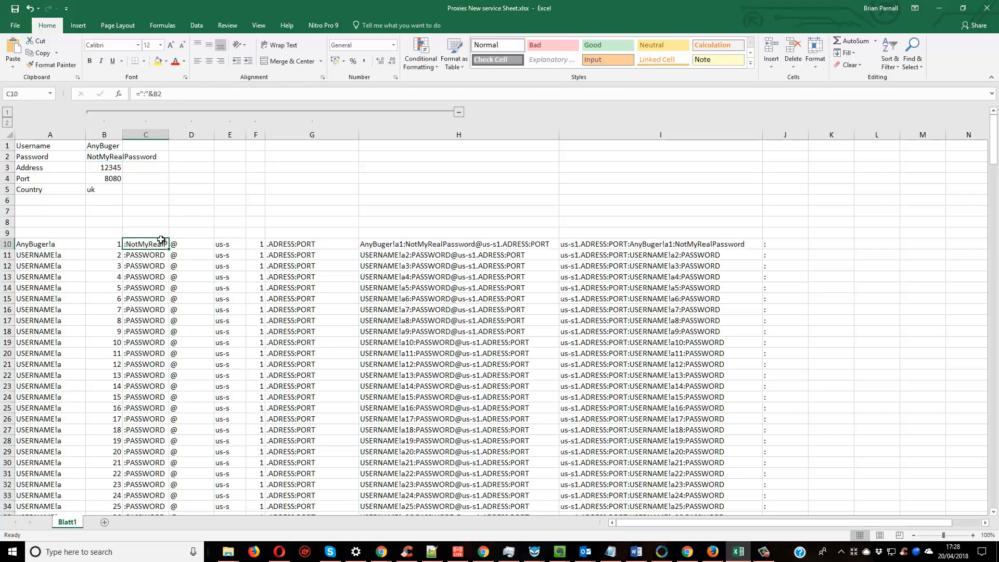
Restructure the placeholder text in cell G10 into the concatenation ="."&ADRESS&":"&PORT.
click(106, 168)
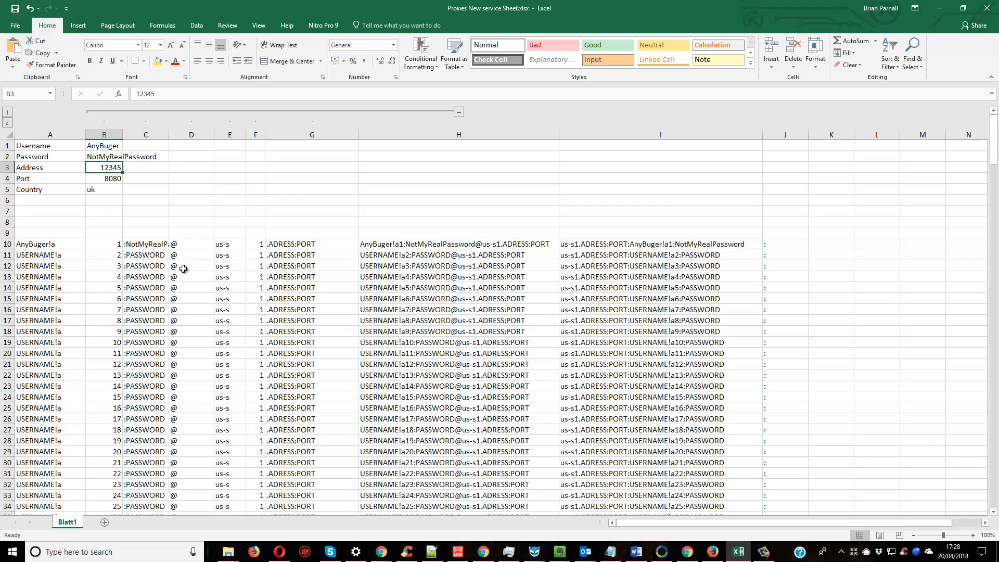
click(286, 244)
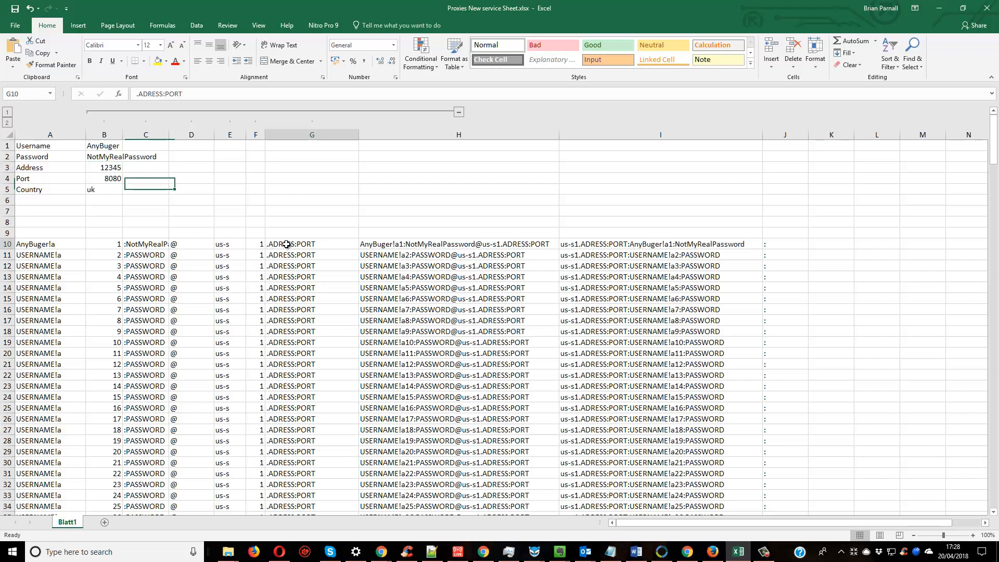
click(138, 95)
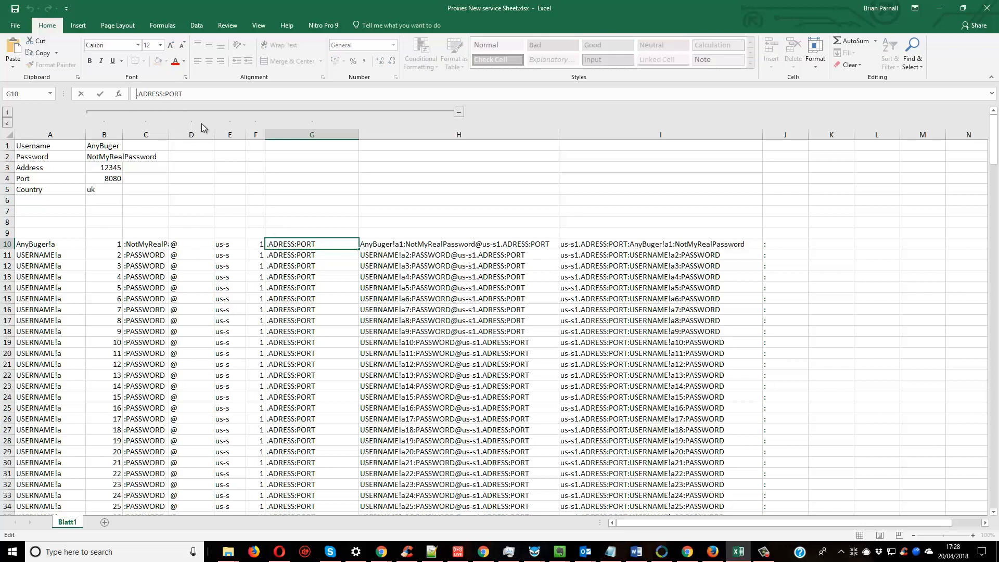
text(=)
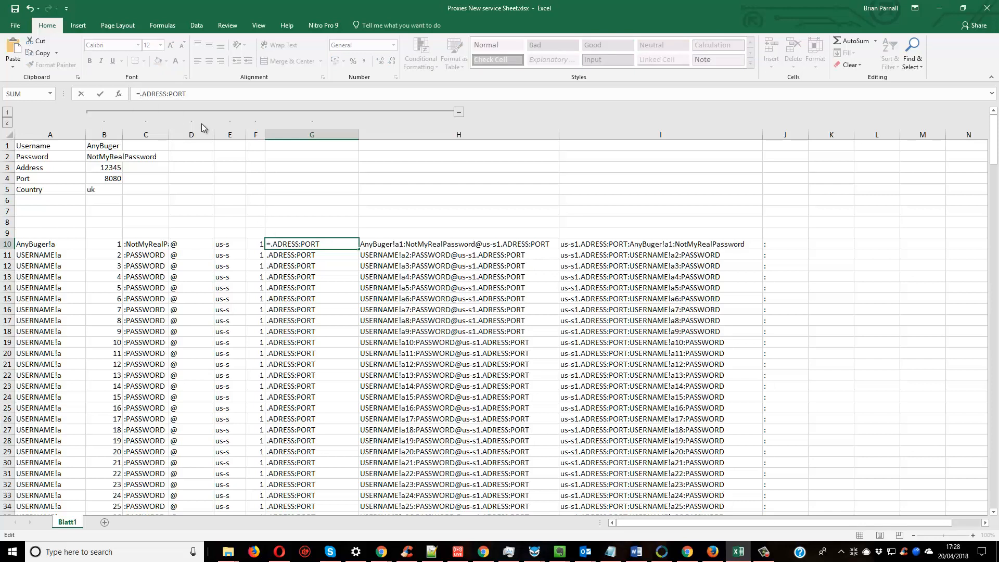
text(")
text(")
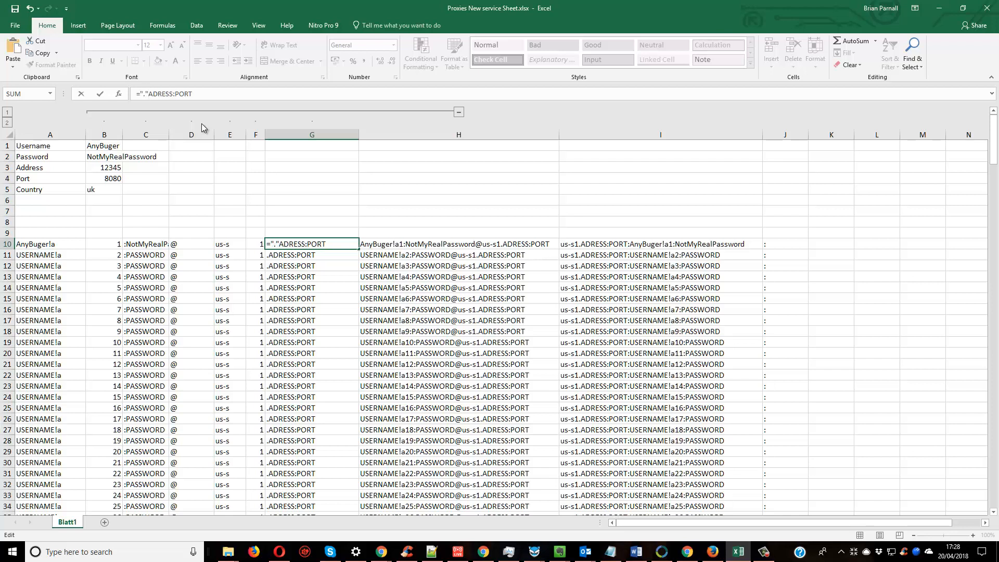
text(&)
text(&)
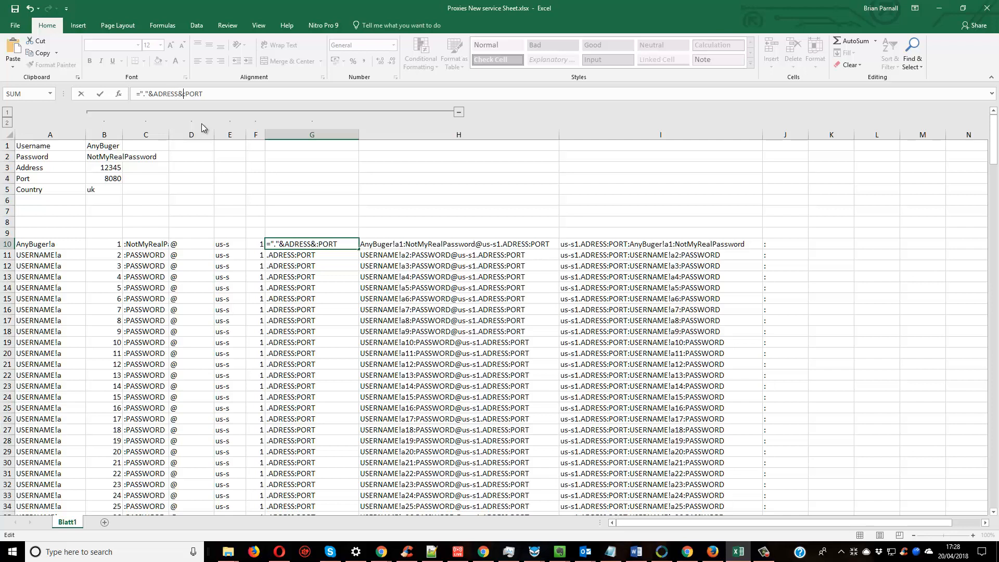
text(£)
key(BackSpace)
text(&:"")
key(BackSpace)
key(Left)
text(")
Replace the ADRESS and PORT placeholders in G10 with cell references so the formula reads ="."&B3&":"&B4.
drag(153, 94, 177, 95)
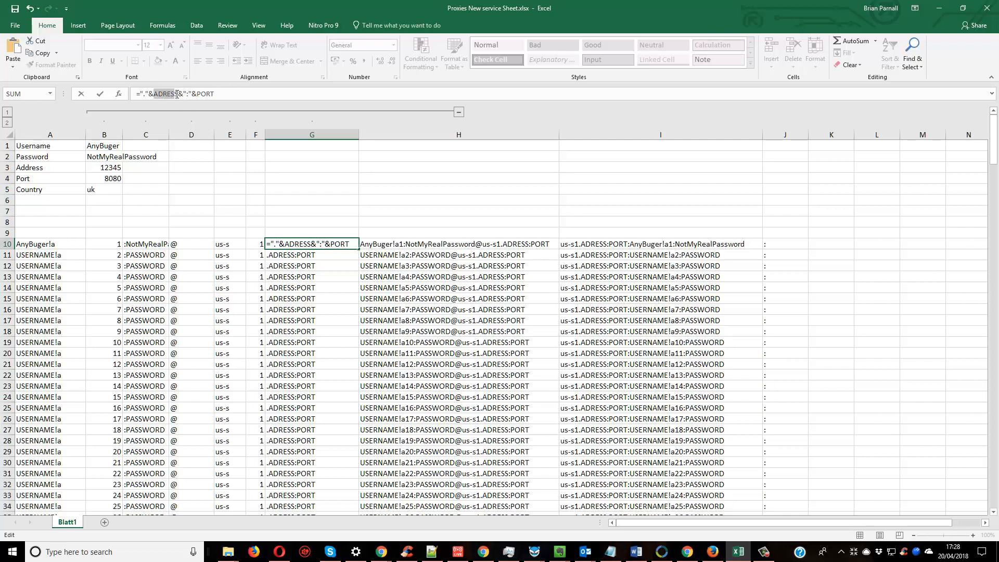
key(BackSpace)
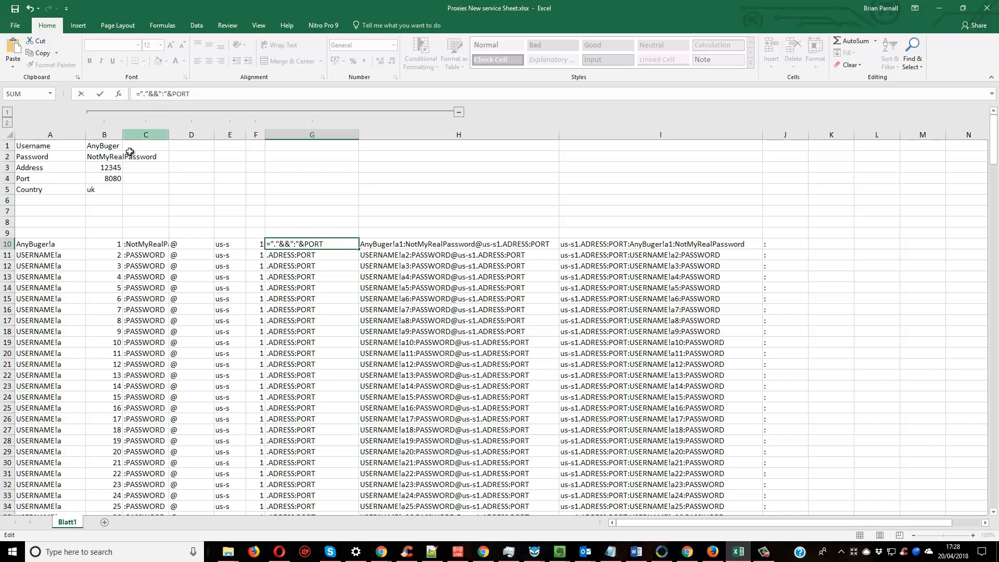
click(119, 167)
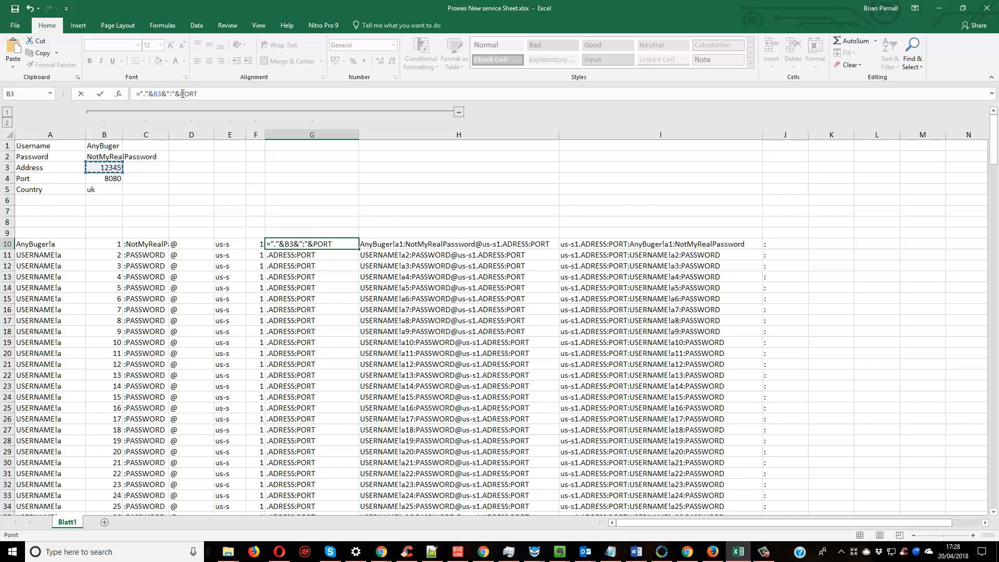
drag(180, 94, 203, 94)
key(BackSpace)
click(119, 179)
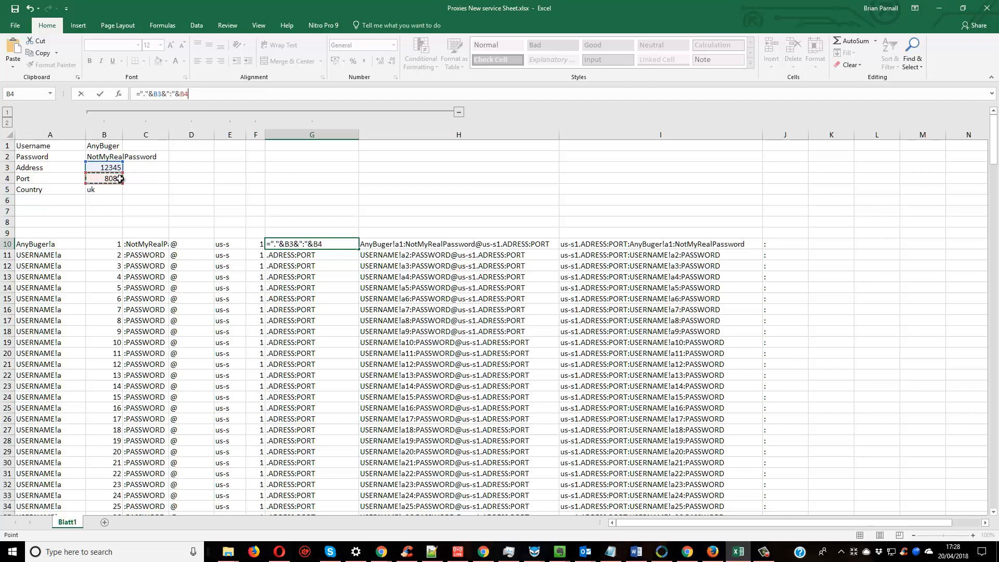
key(Return)
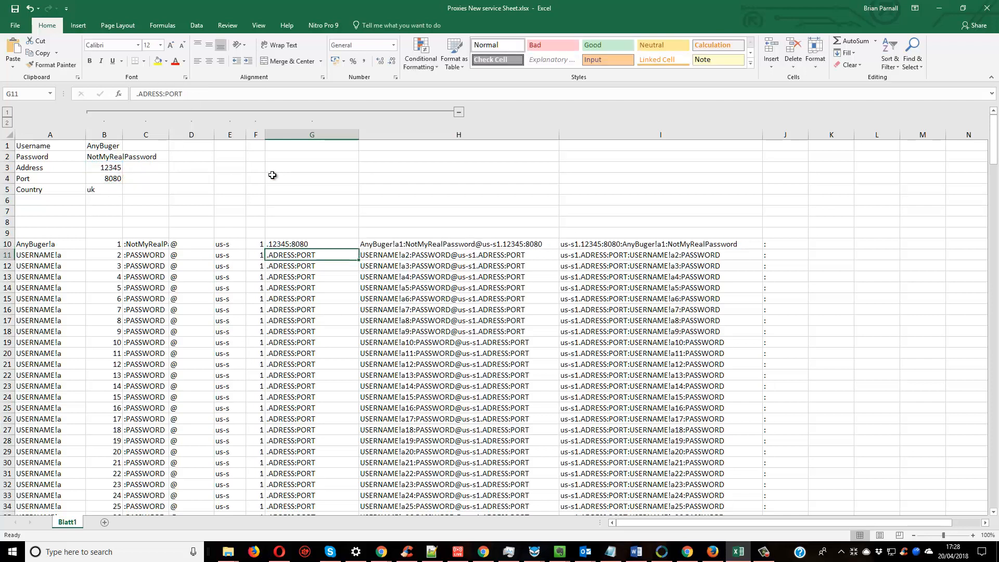
click(308, 244)
Fill the A10 username formula down column A through the rest of the proxy list.
click(50, 244)
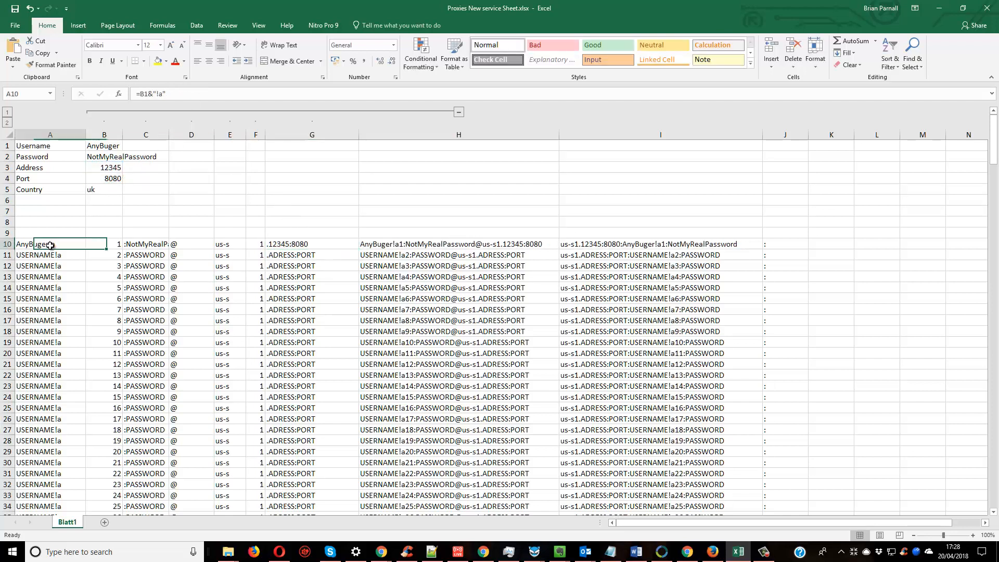
double_click(87, 251)
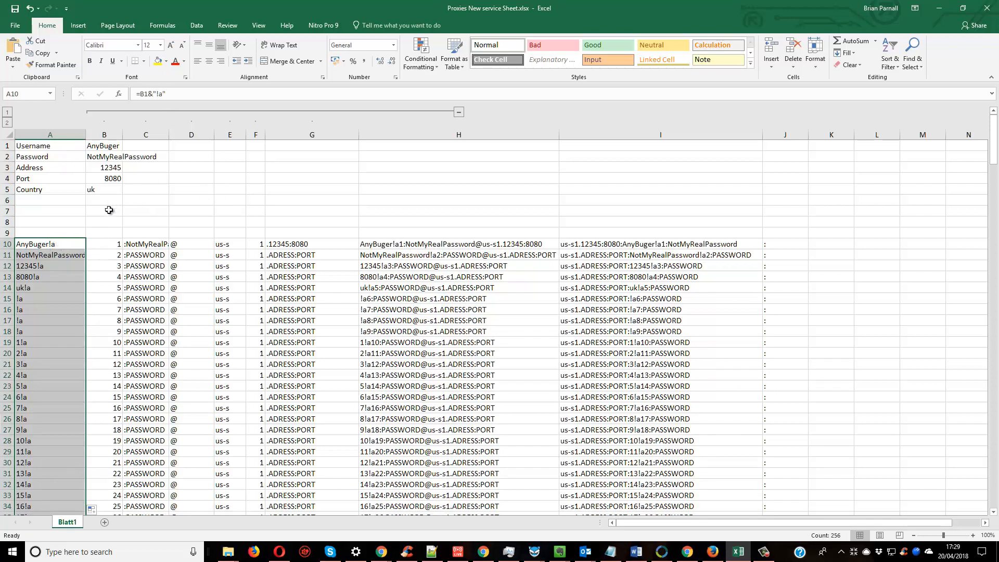
click(58, 245)
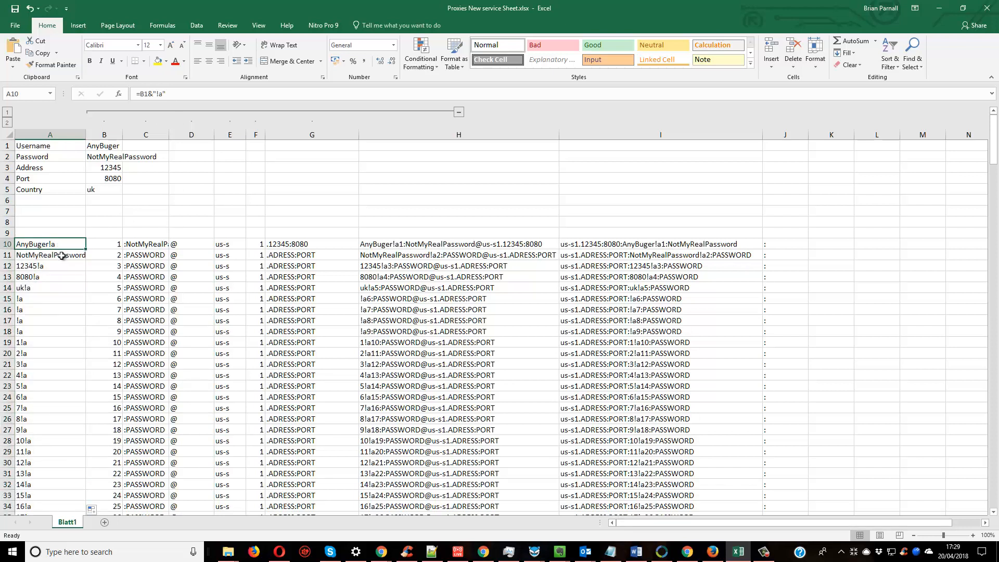
Turn the us-s text in E10 into a formula, replacing the us part with a reference to country cell B5.
click(62, 255)
click(67, 247)
click(229, 246)
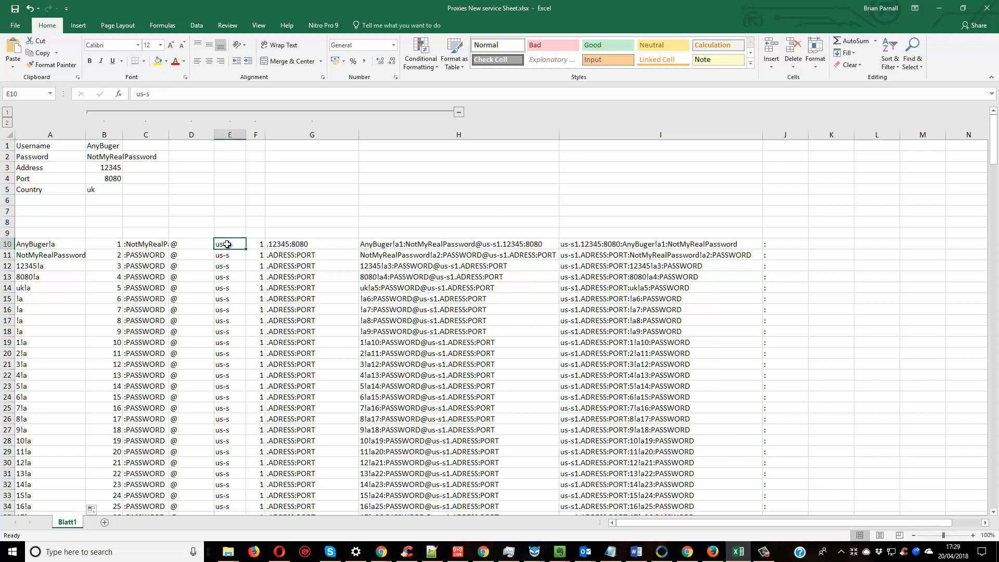
click(137, 94)
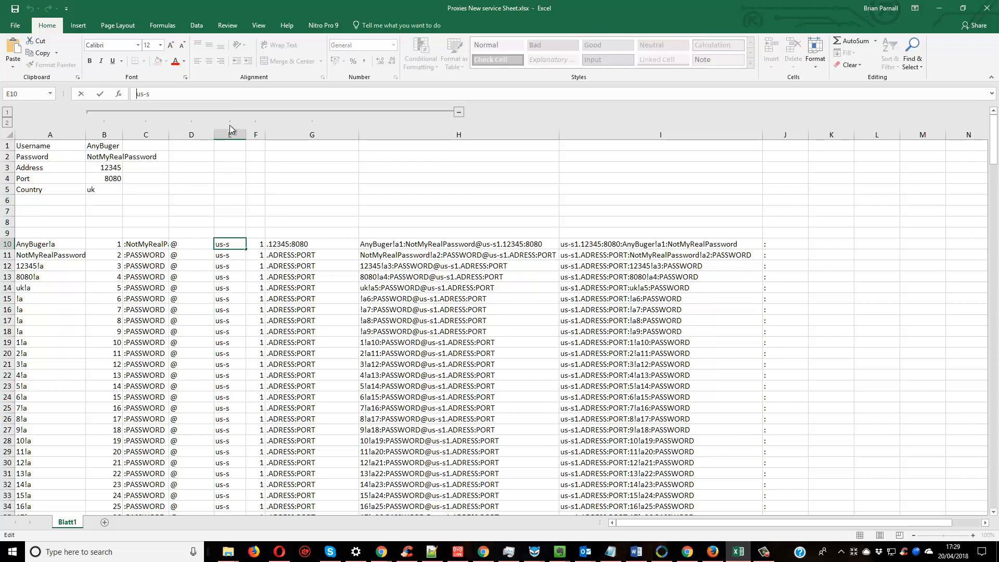
text(=)
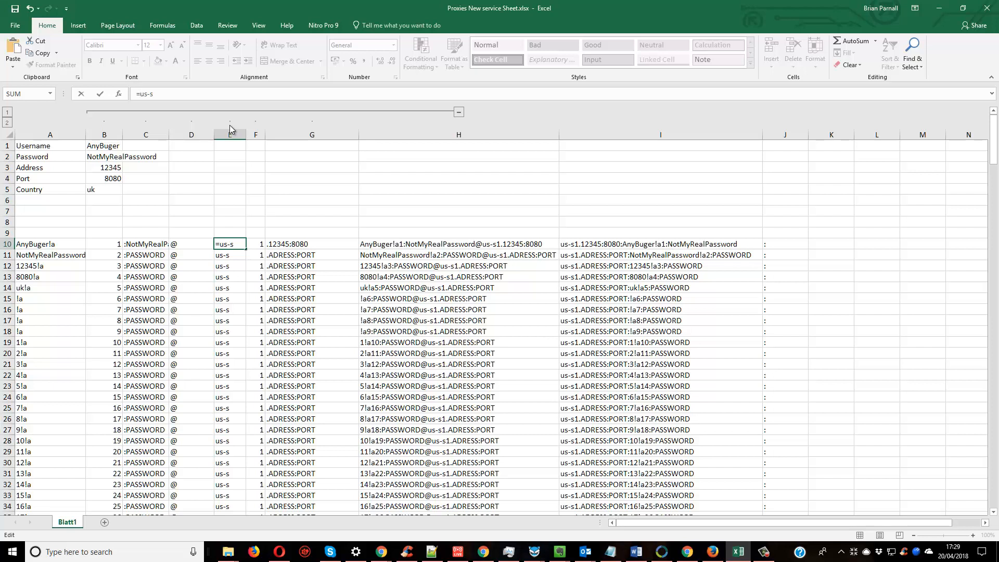
click(107, 189)
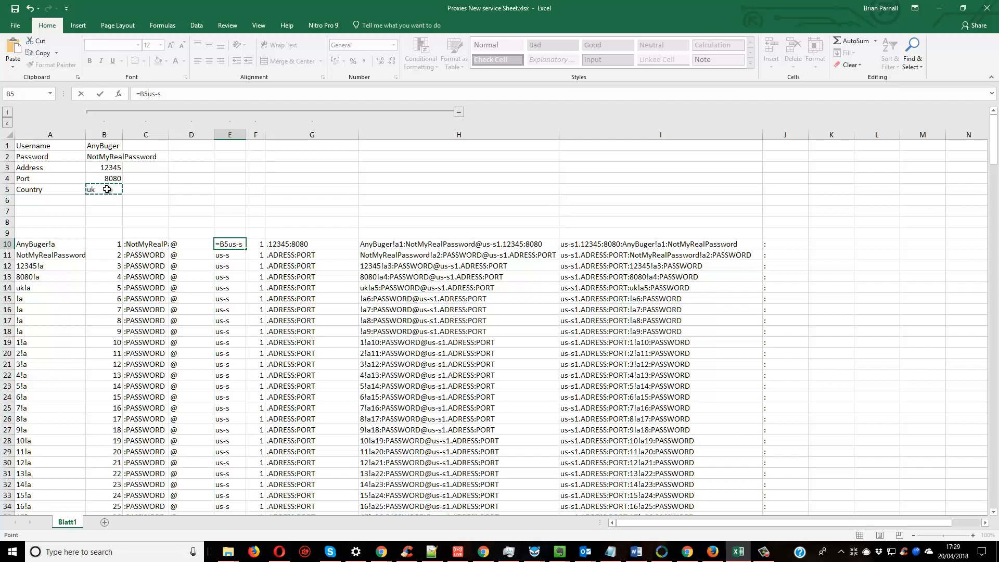
key(Delete)
key(Delete)
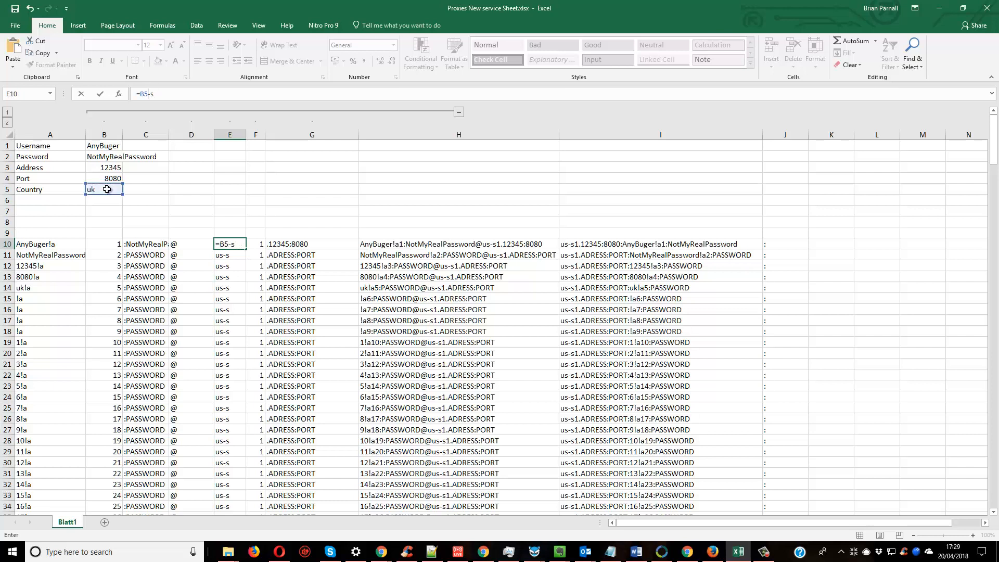
Join the -s suffix in E10 as quoted text so the formula reads =B5&"-s".
text(&")
key(Return)
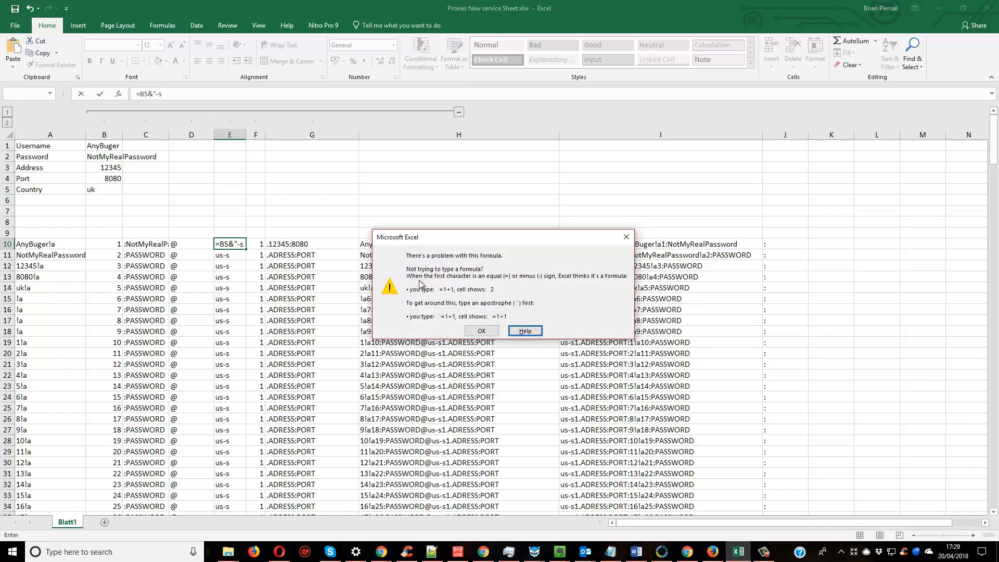
click(481, 331)
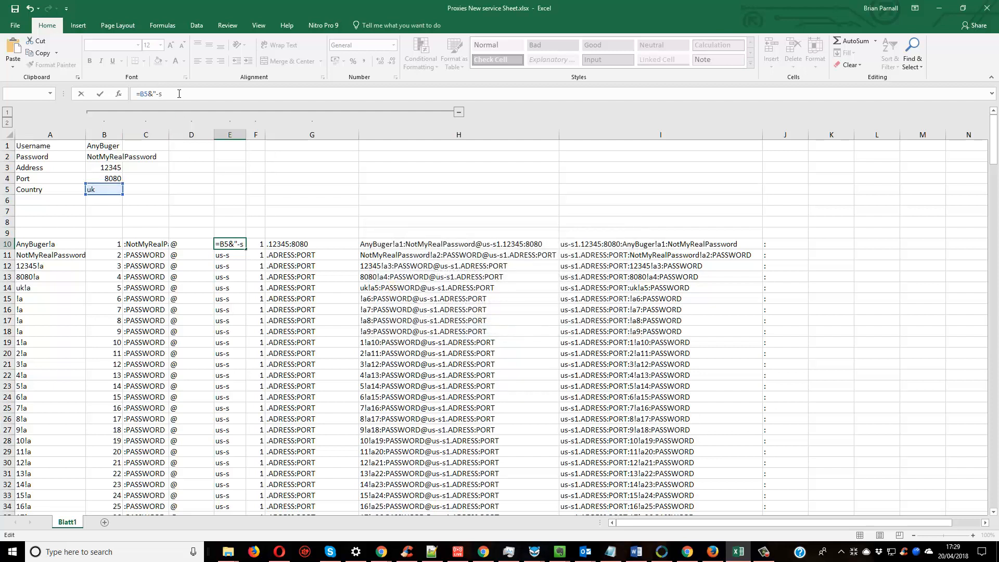
text(")
key(Return)
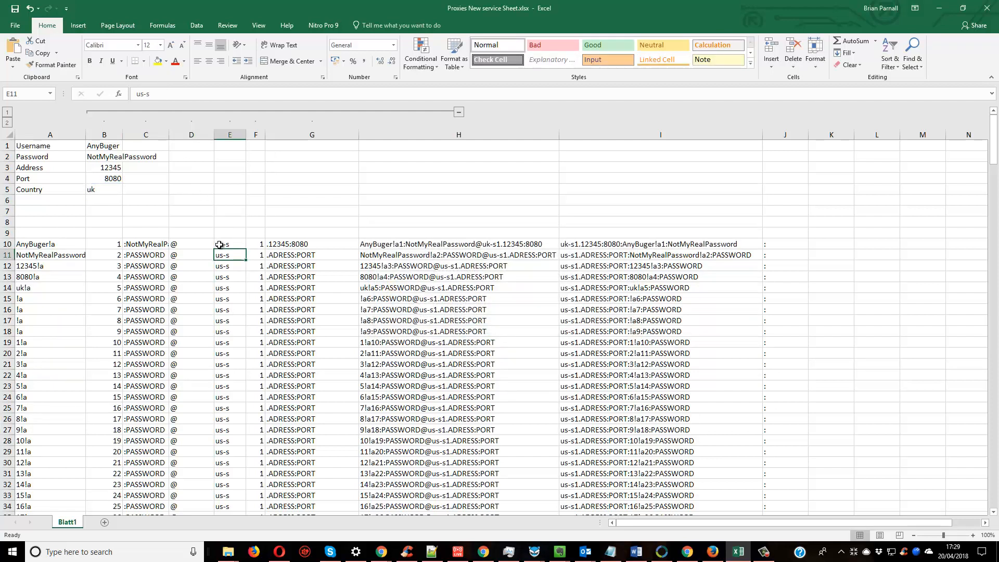
Fill the username formula from A10 into A11 and inspect the cell reference in the copy.
click(219, 244)
click(57, 244)
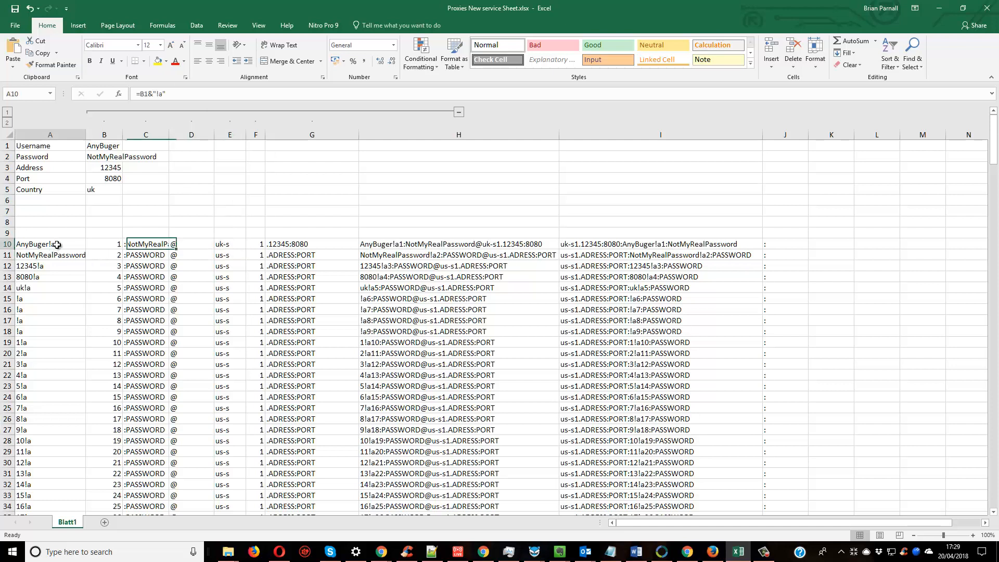
drag(86, 250, 85, 260)
click(82, 243)
click(76, 243)
key(Down)
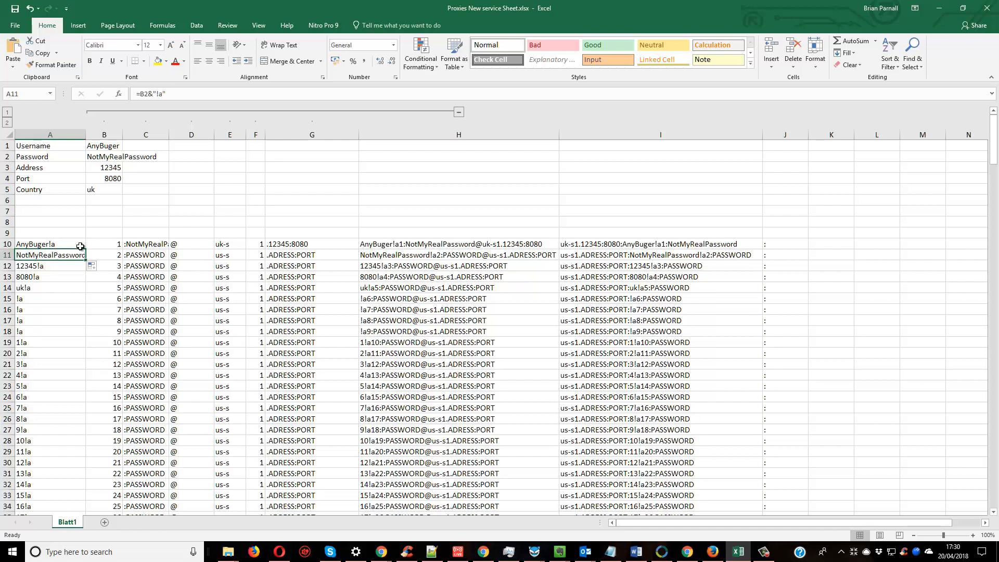
Correct the cell reference in A11 so the formula reads =B1&"!a".
click(148, 94)
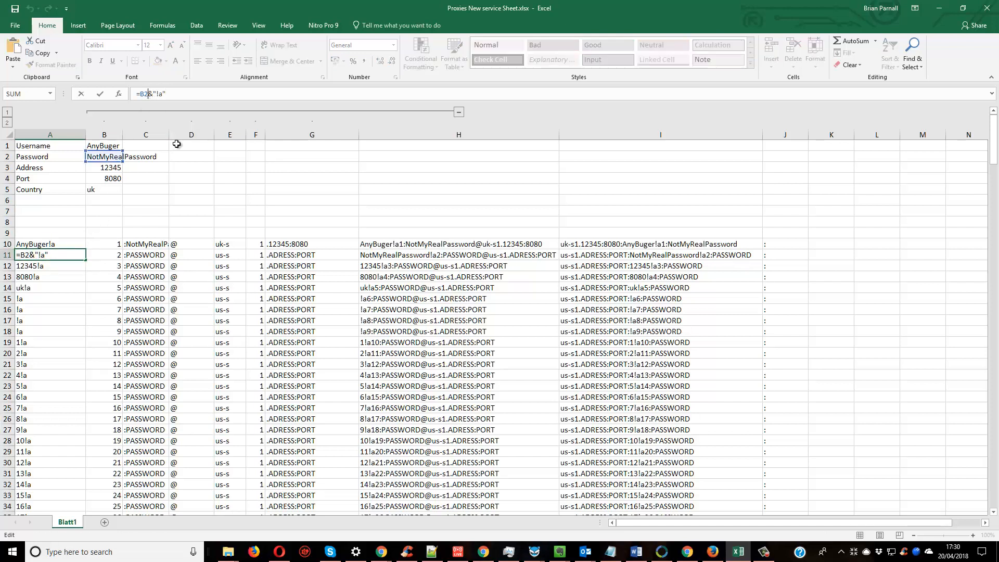
key(BackSpace)
text(2)
key(BackSpace)
text(1)
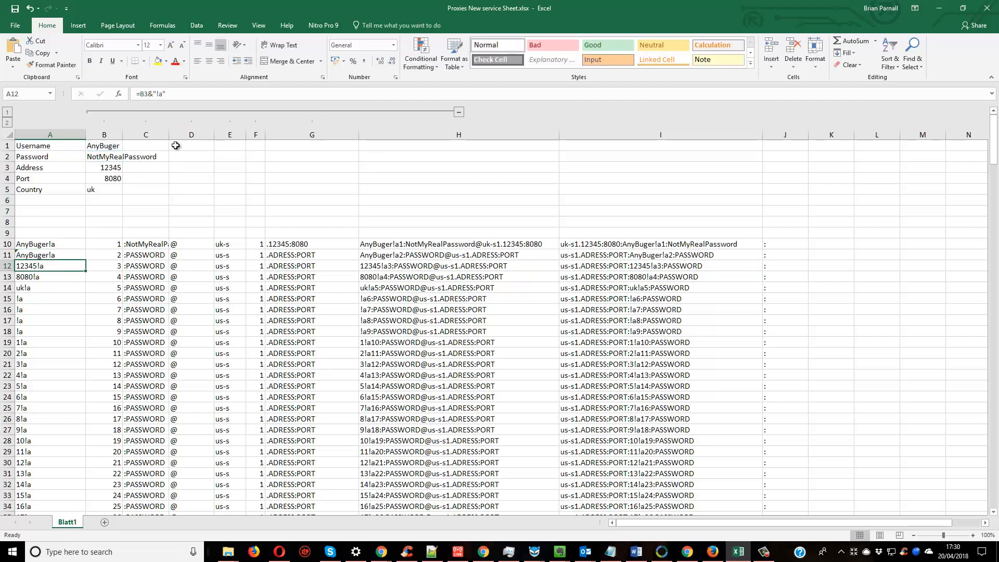
Fill the pair of username formulas in A10:A11 down column A through the list and reselect the two source cells.
drag(57, 243, 60, 255)
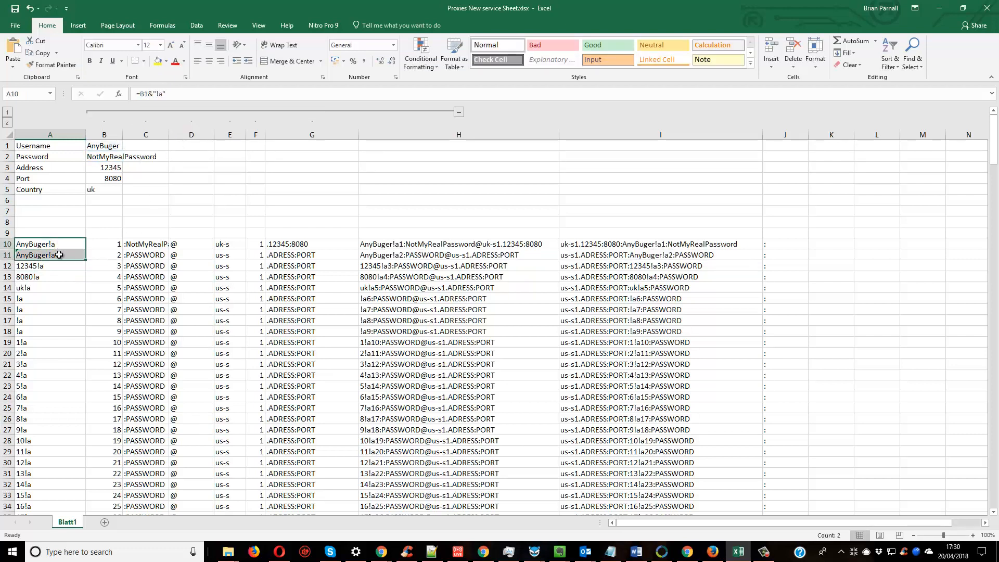
double_click(85, 259)
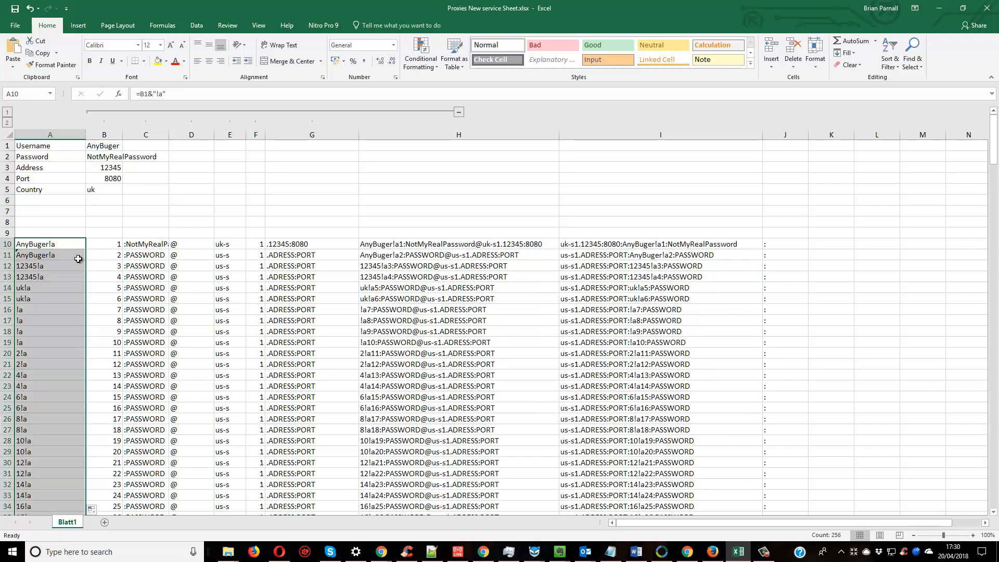
click(67, 245)
drag(67, 245, 67, 253)
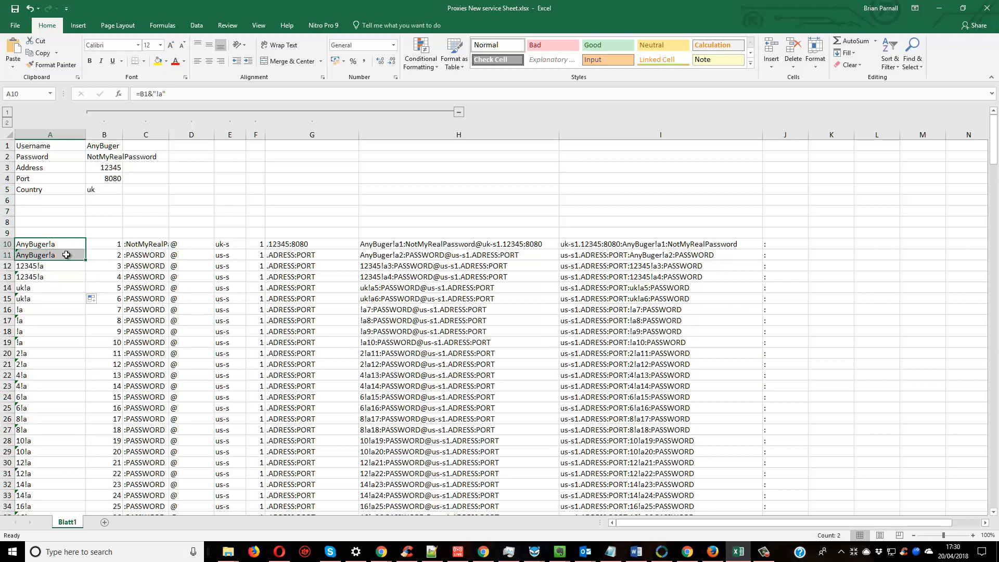
Refill column A down the whole list from the username formulas in A10:A11, and select A10 and the combined proxy string in I10.
double_click(85, 260)
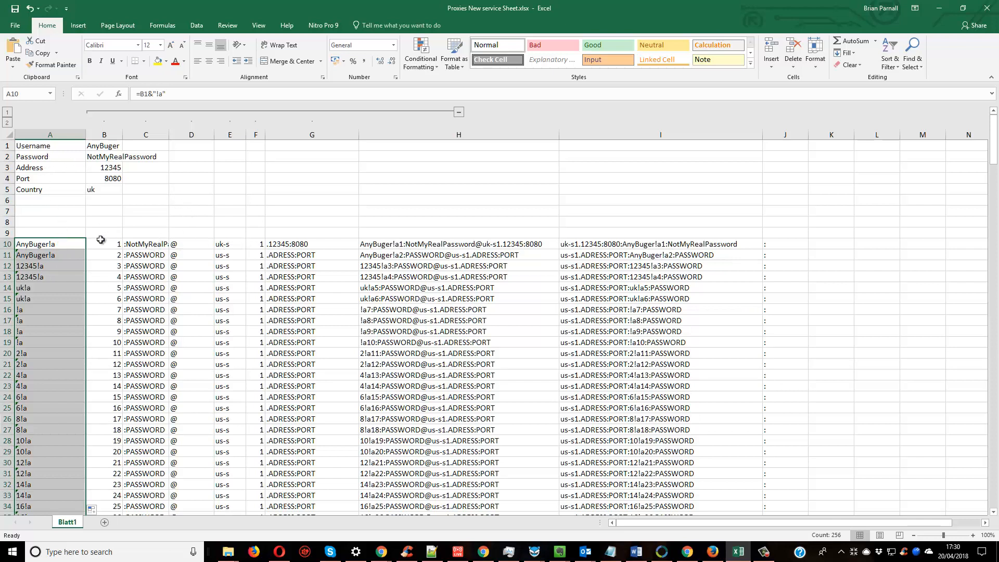
click(61, 242)
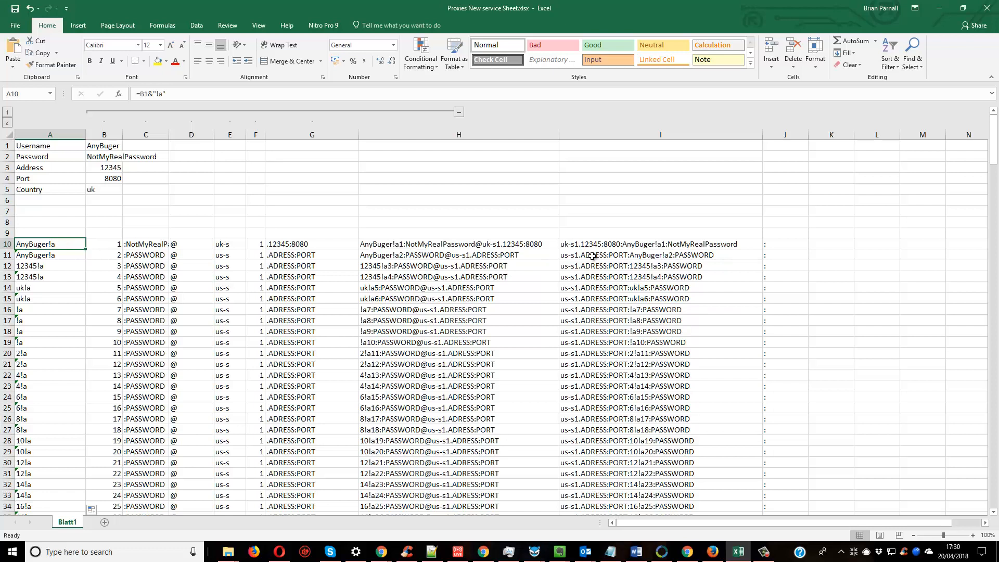
click(687, 242)
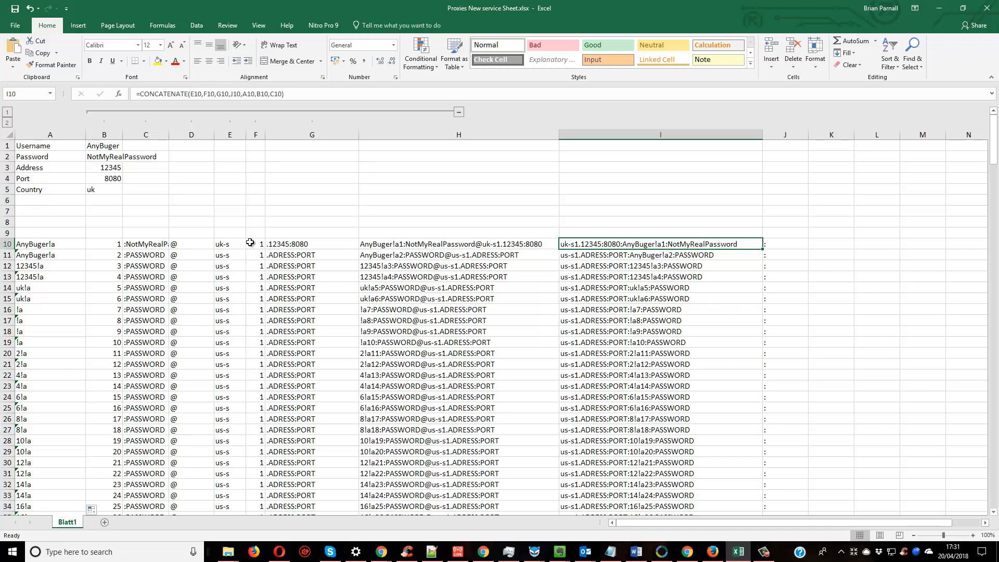
Examine the usernames and combined proxy strings from row 10 down to the end of the list.
scroll(256, 311, down, 13)
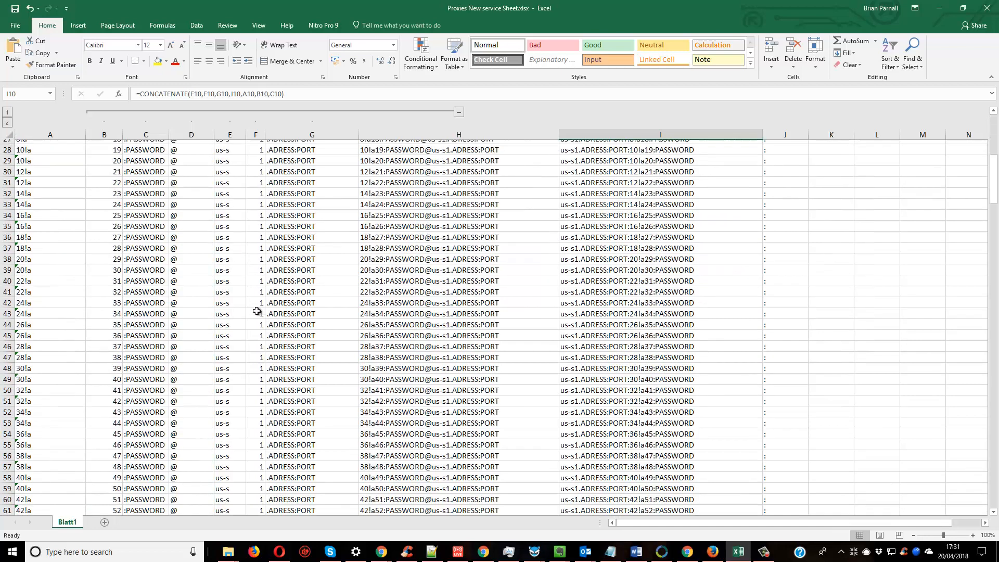
scroll(257, 311, up, 13)
drag(993, 147, 991, 515)
scroll(279, 389, down, 6)
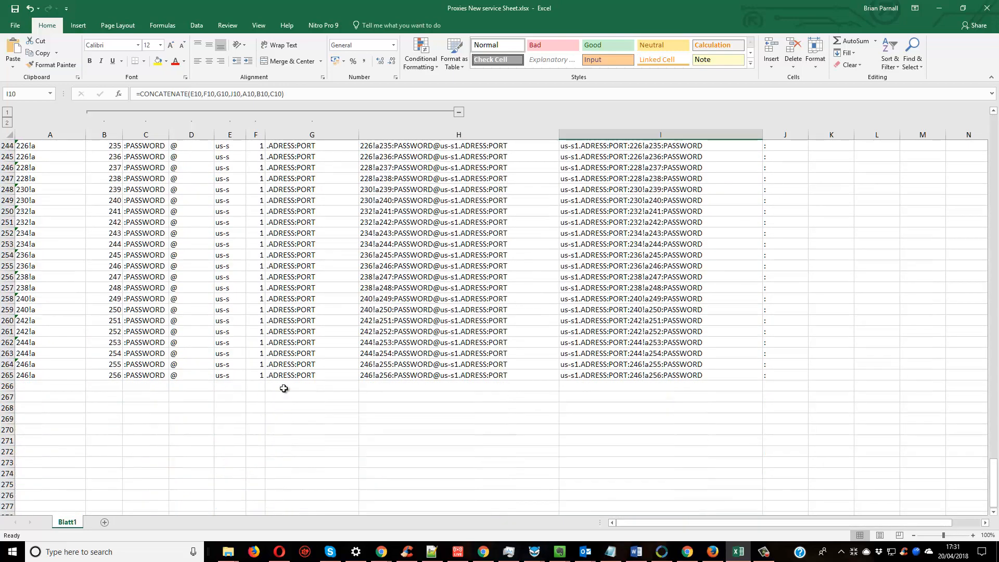
click(258, 310)
click(259, 320)
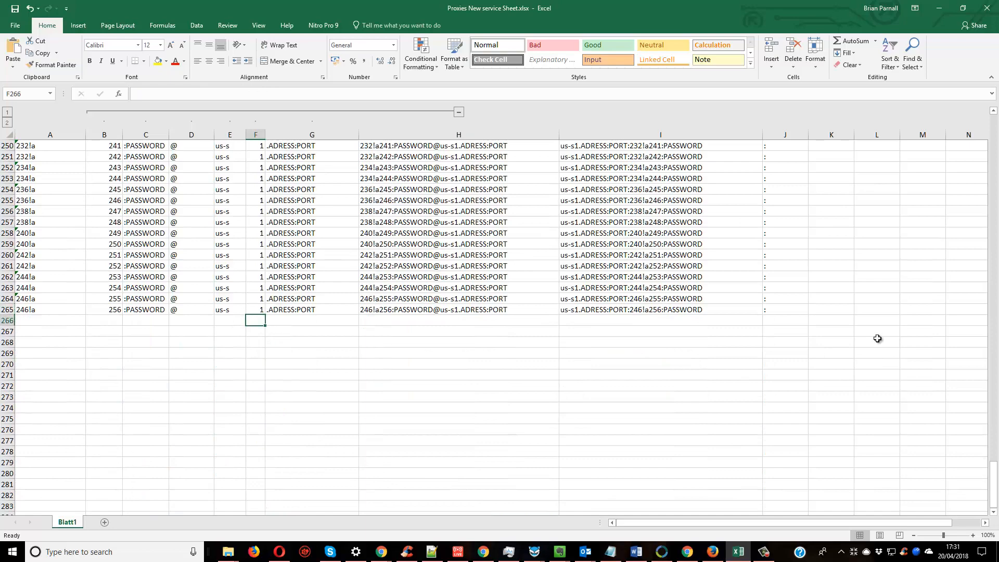
drag(993, 490, 996, 139)
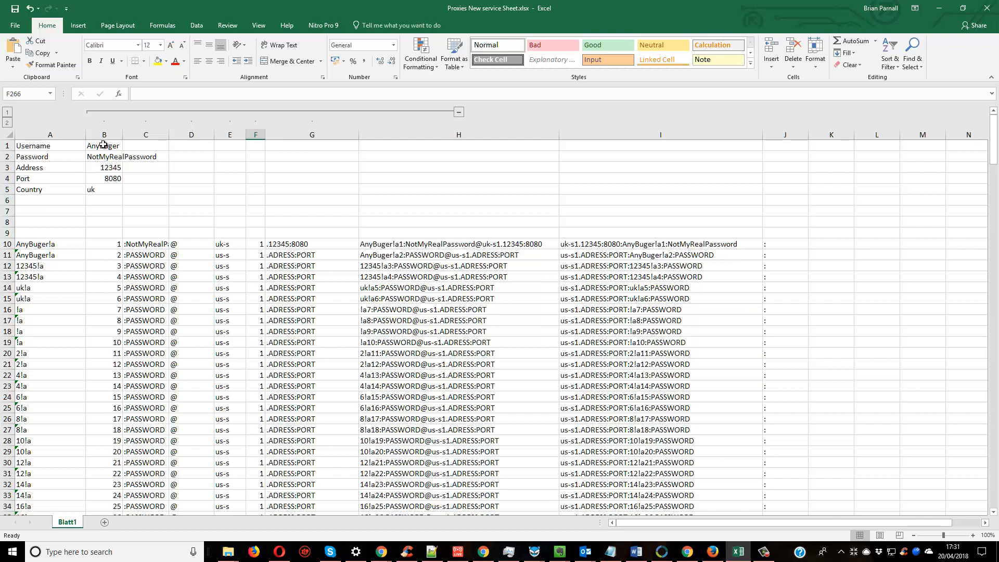
scroll(361, 391, down, 6)
scroll(348, 394, up, 6)
click(250, 244)
Highlight duplicate values in A10:A11 and fill both cells down column A through the list.
click(42, 243)
drag(47, 244, 79, 253)
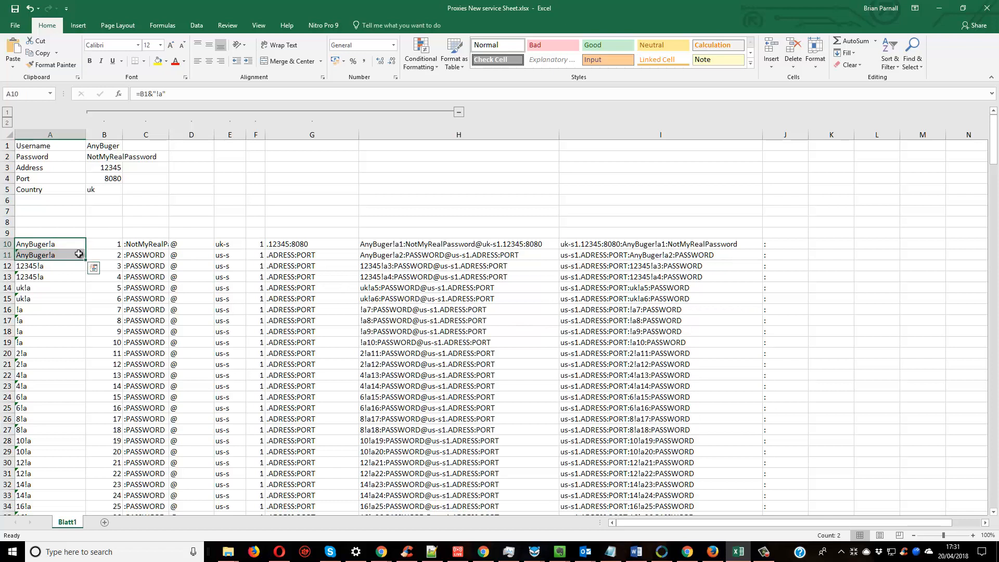
click(94, 268)
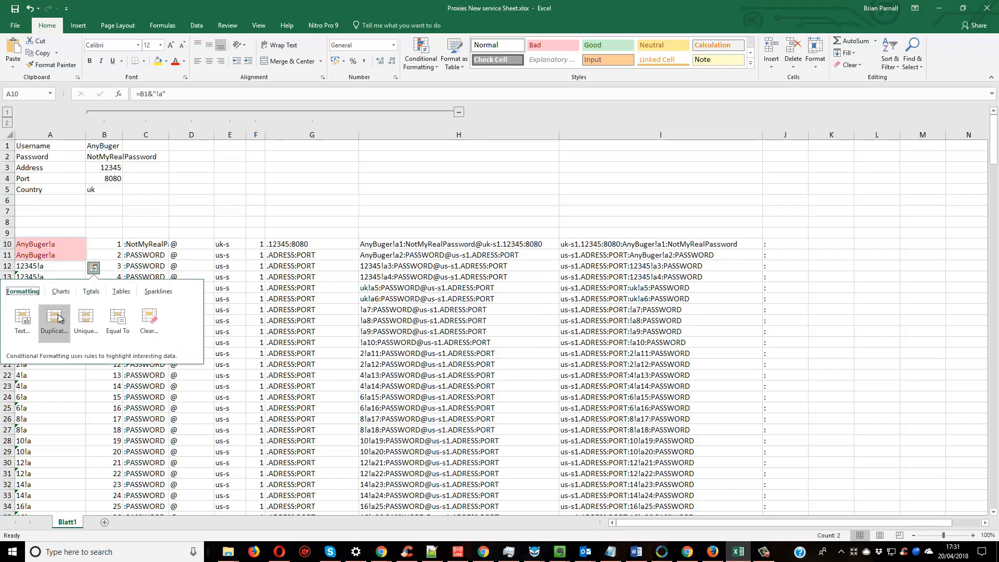
click(60, 319)
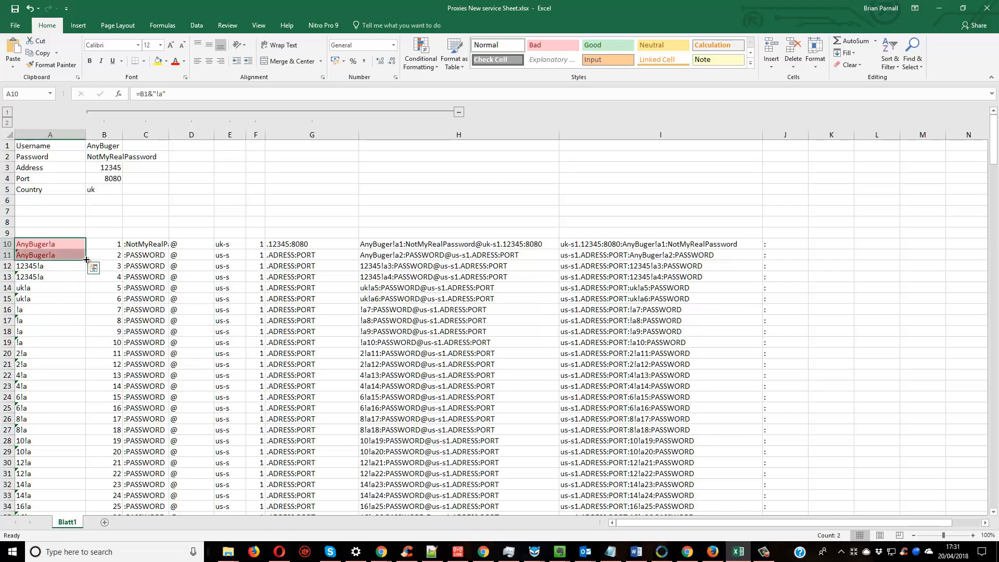
drag(86, 259, 87, 512)
Check the username formulas in the first rows of column A against the username input cell B1.
click(67, 250)
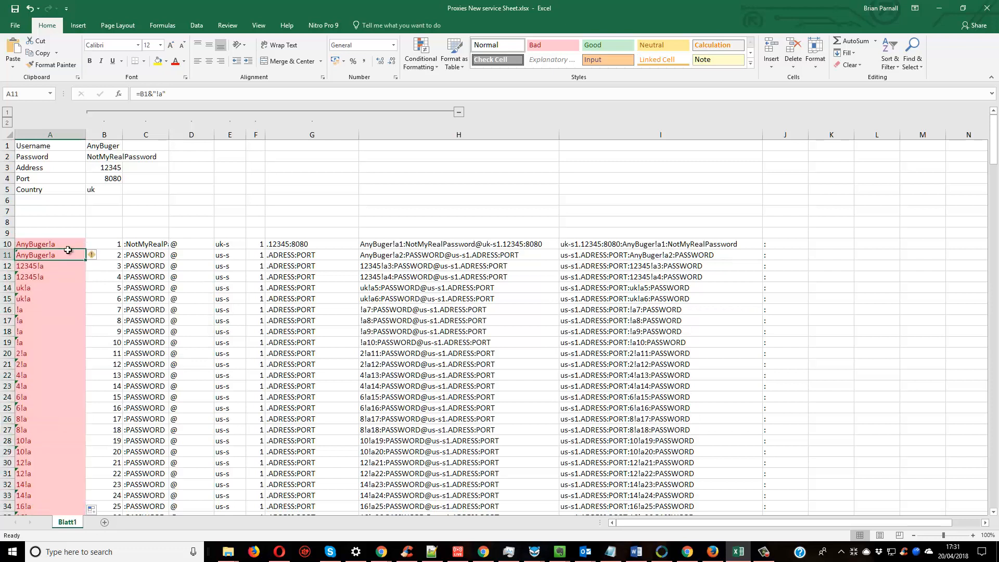
drag(68, 246, 73, 477)
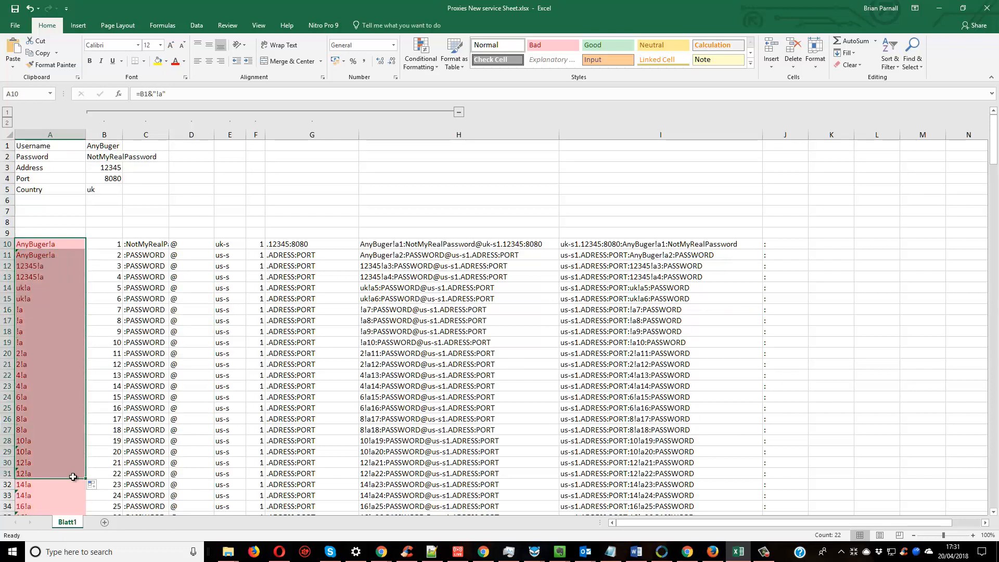
click(57, 268)
click(57, 257)
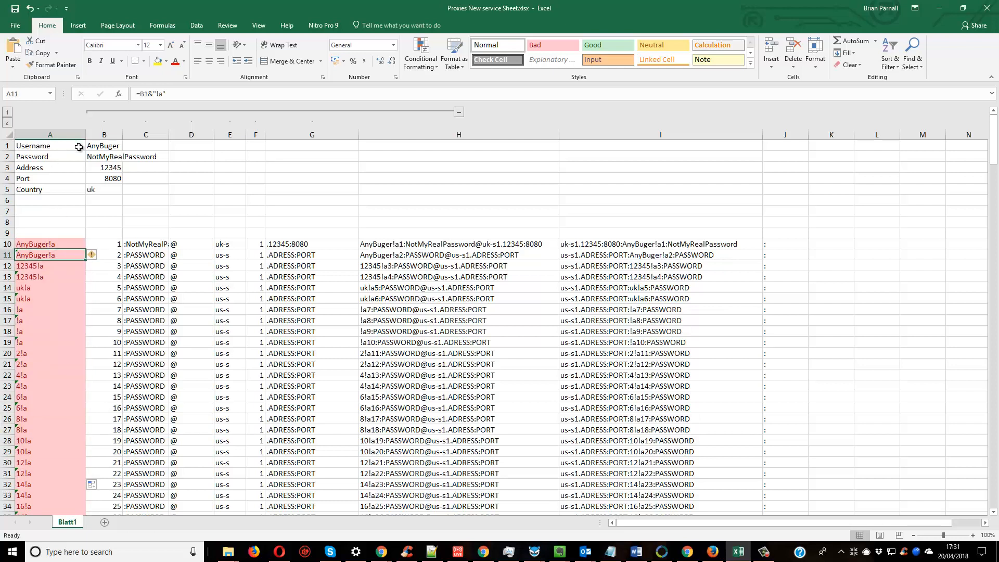
click(108, 147)
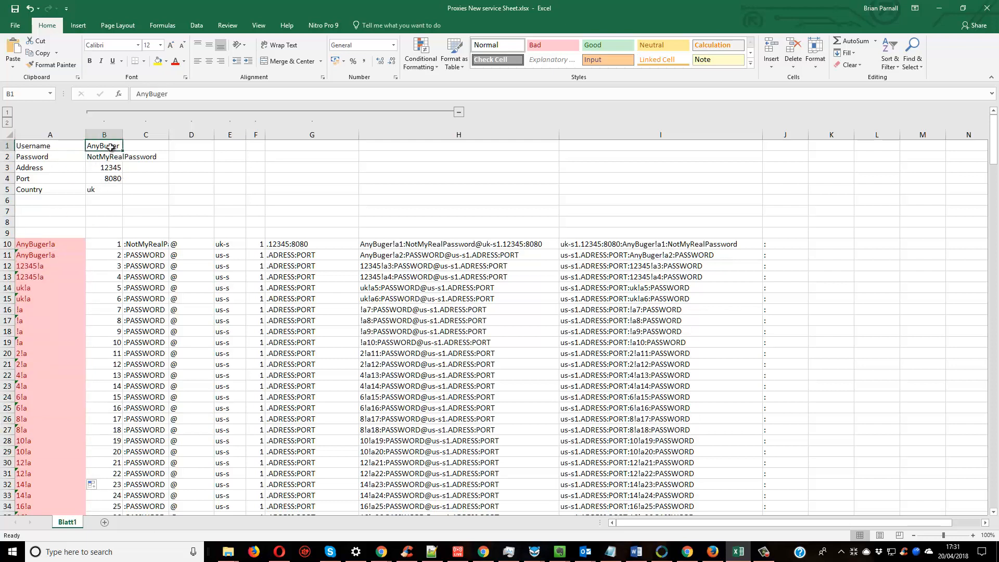
click(84, 147)
click(56, 243)
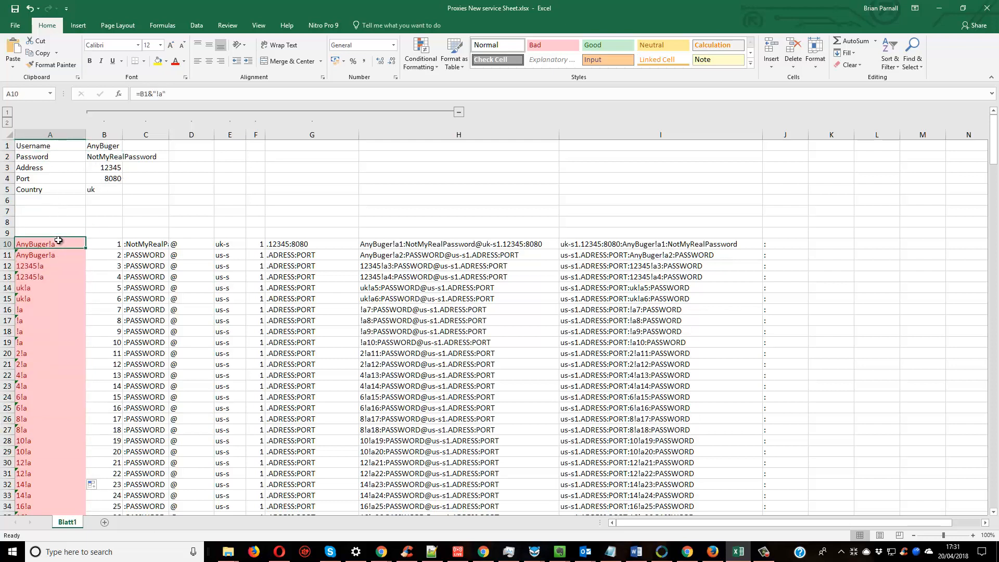
Try to fix the username reference in A10's formula by adding an apostrophe before B1.
click(146, 94)
click(141, 95)
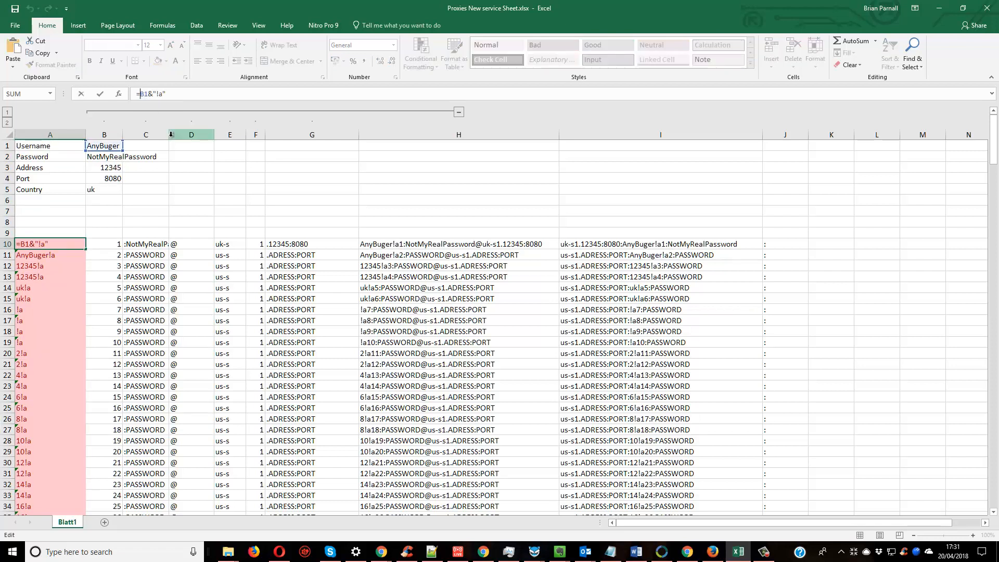
text(")
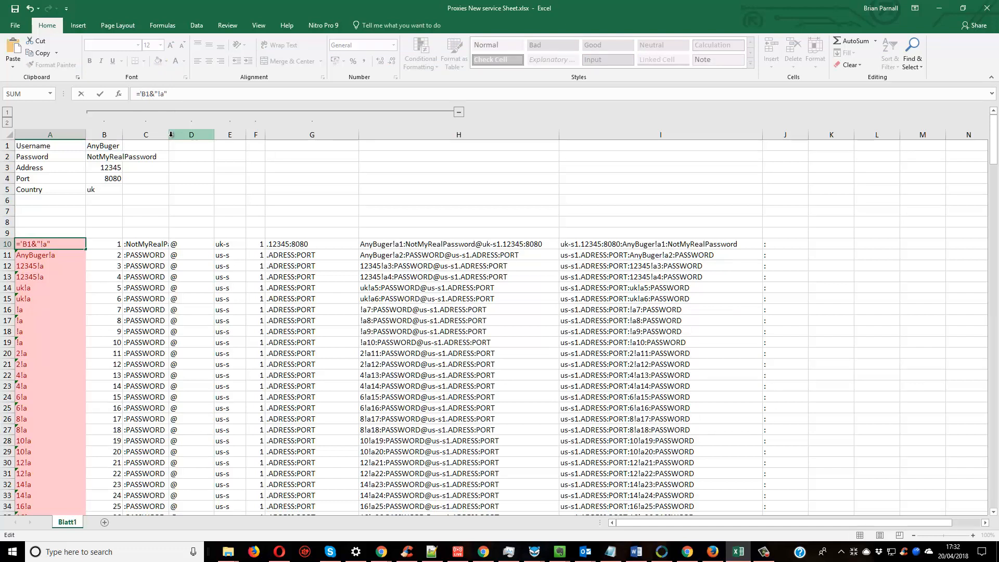
key(Return)
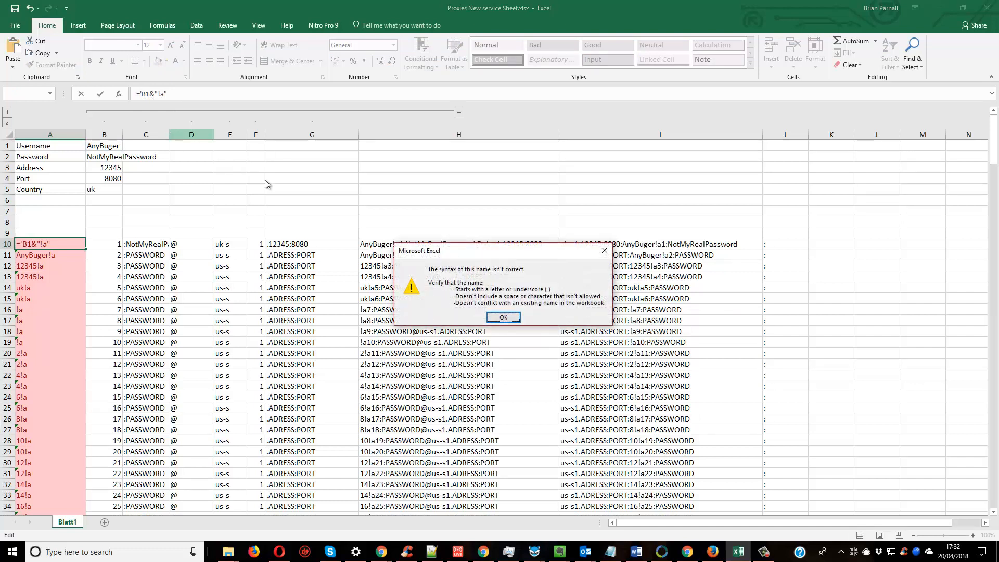
click(503, 317)
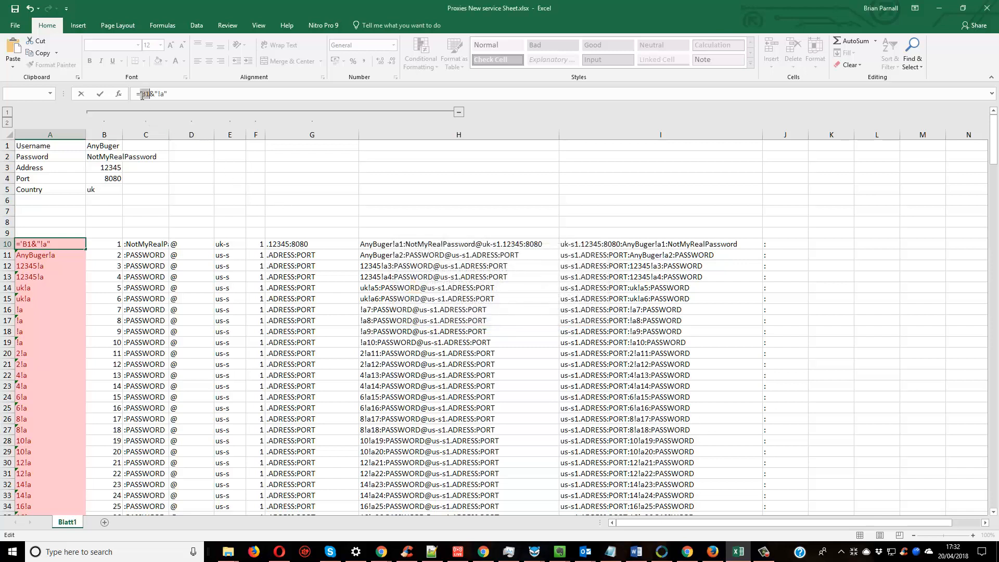
key(Delete)
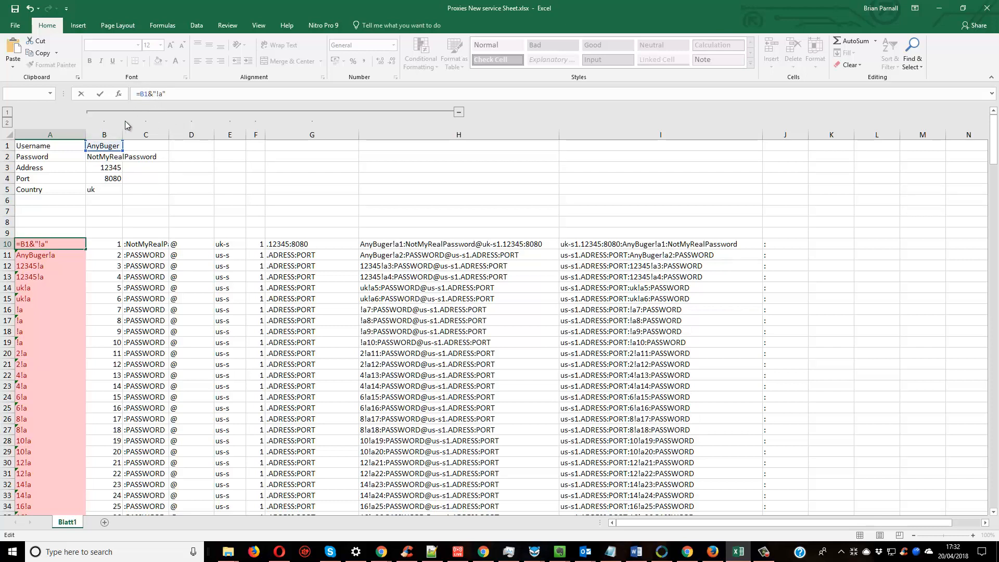
Try A10's formula with an apostrophe between the column letter and row number of the B1 reference.
text(')
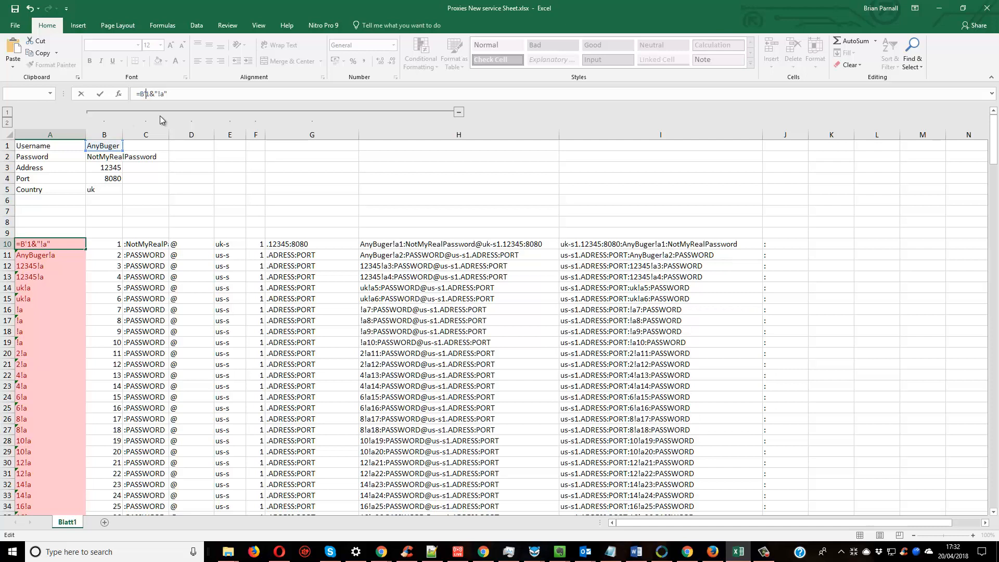
key(Return)
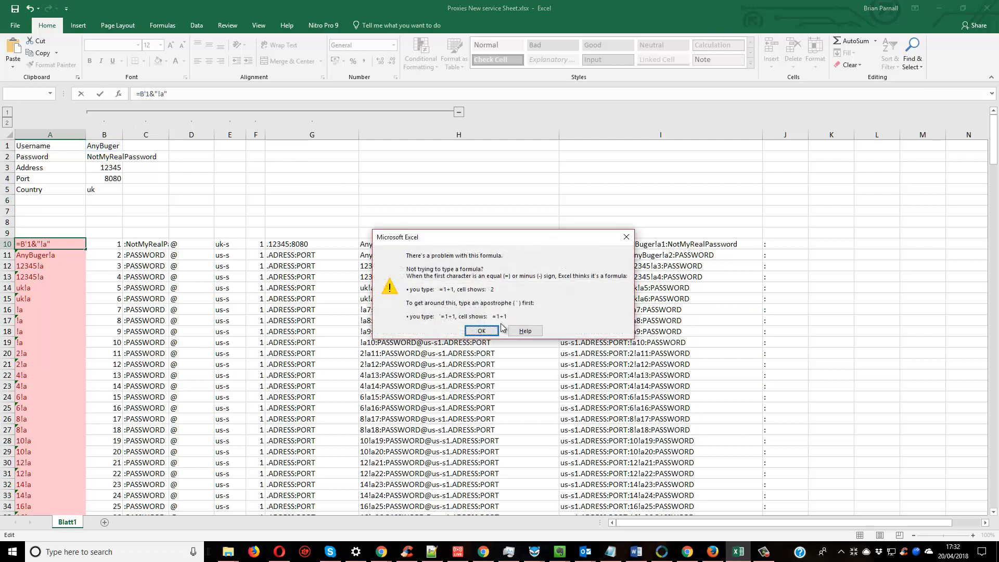
click(489, 331)
key(BackSpace)
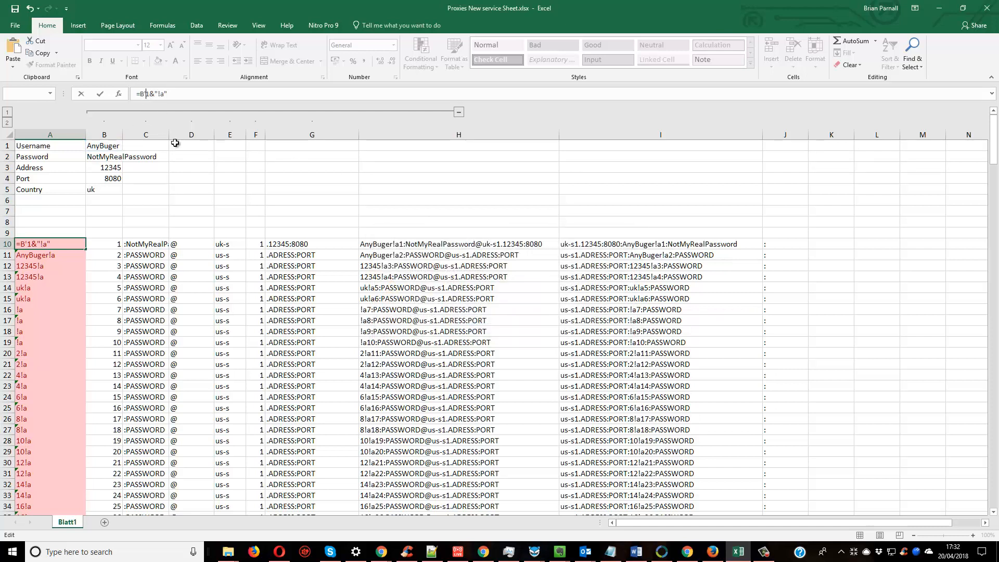
Try a quote mark before B1 in A10's formula once more, then restore it to =B1&"!a".
click(142, 92)
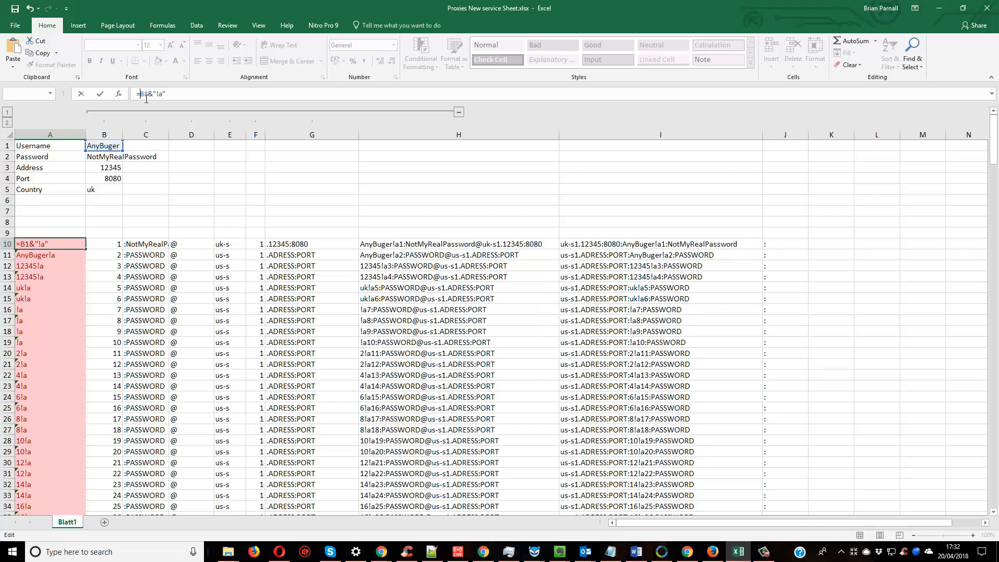
text(')
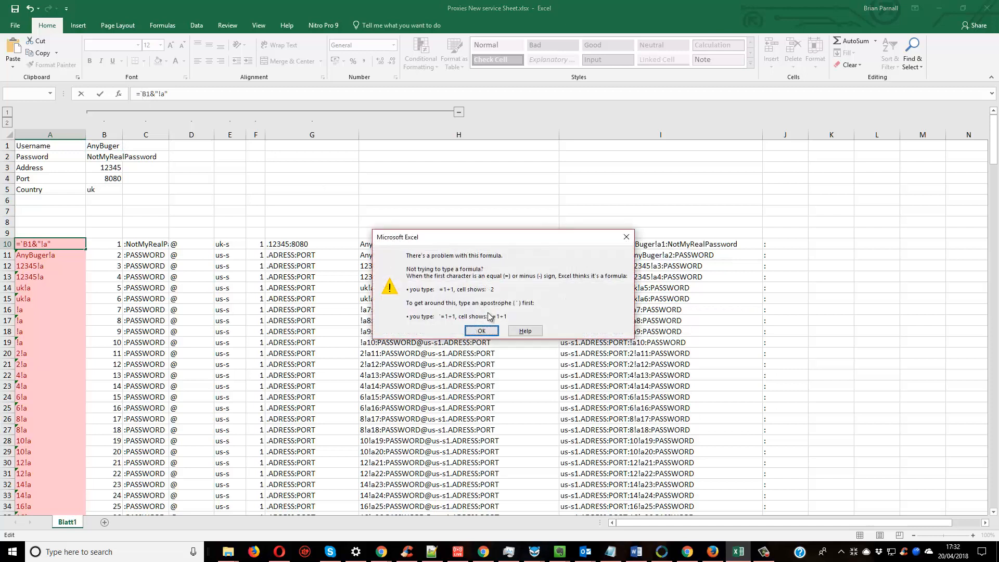
key(Return)
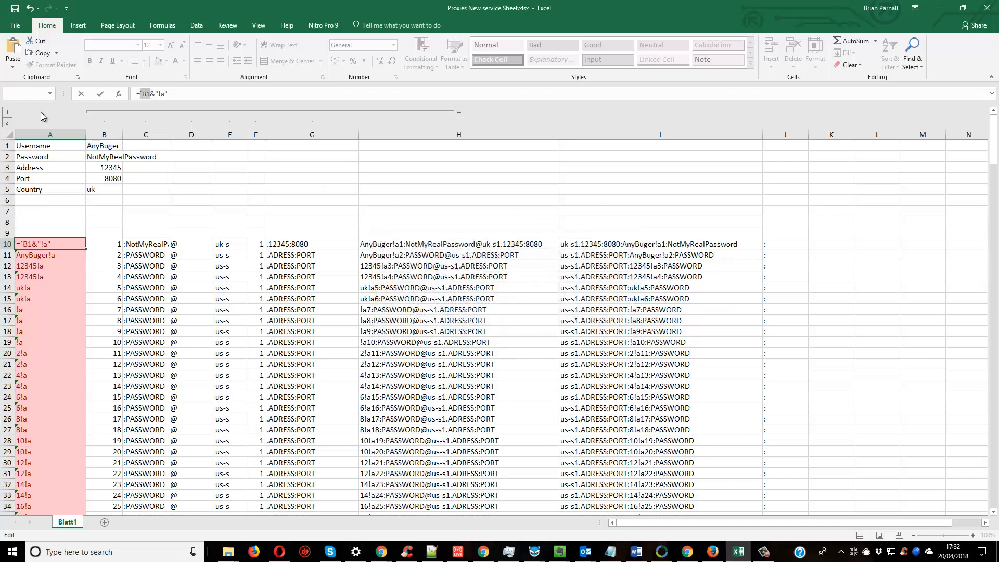
click(142, 92)
key(BackSpace)
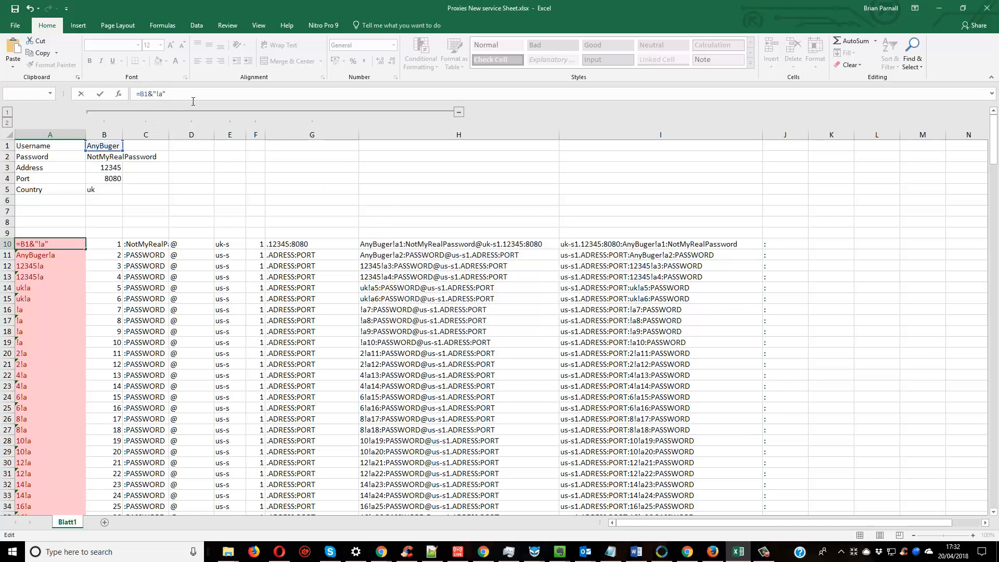
click(103, 244)
Check the username formulas in A10, A11 and A13, and change A12's formula to =B1&"!a".
click(73, 242)
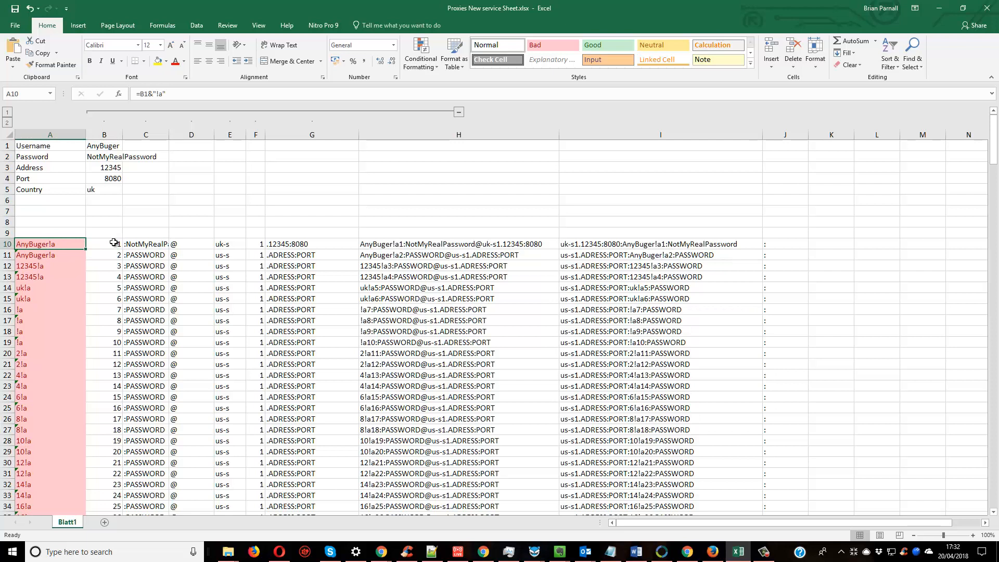
click(70, 257)
click(52, 273)
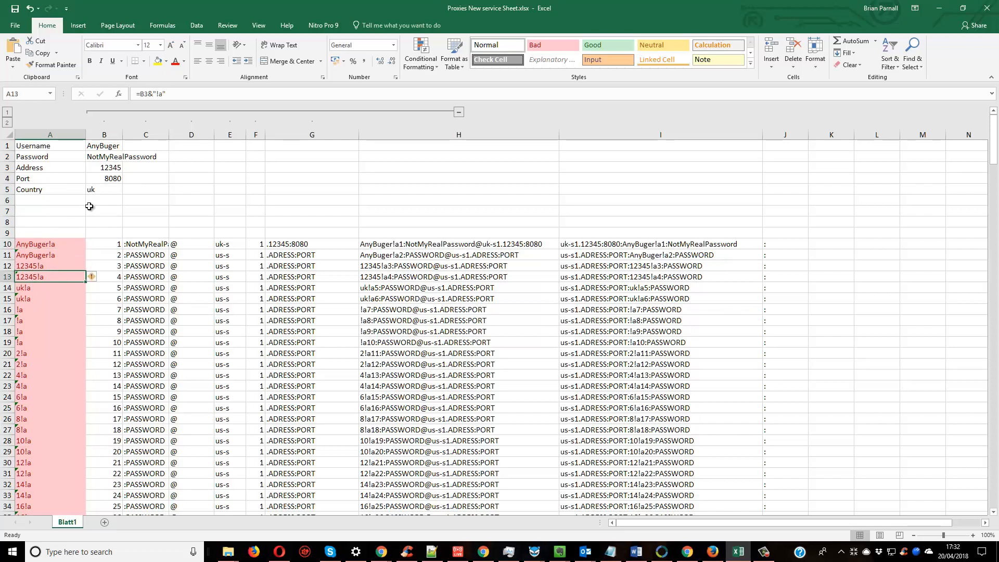
click(66, 265)
click(149, 95)
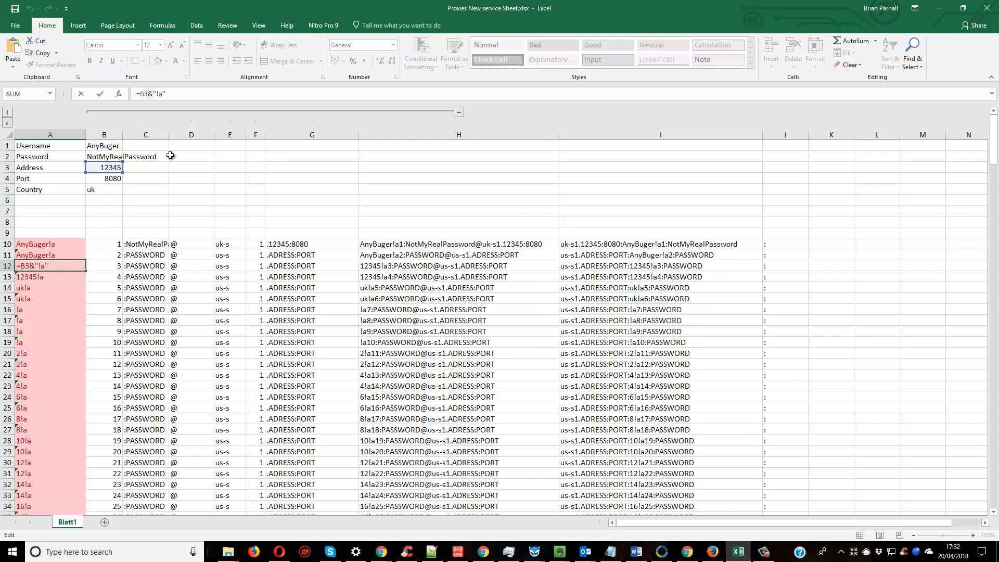
key(BackSpace)
text(1)
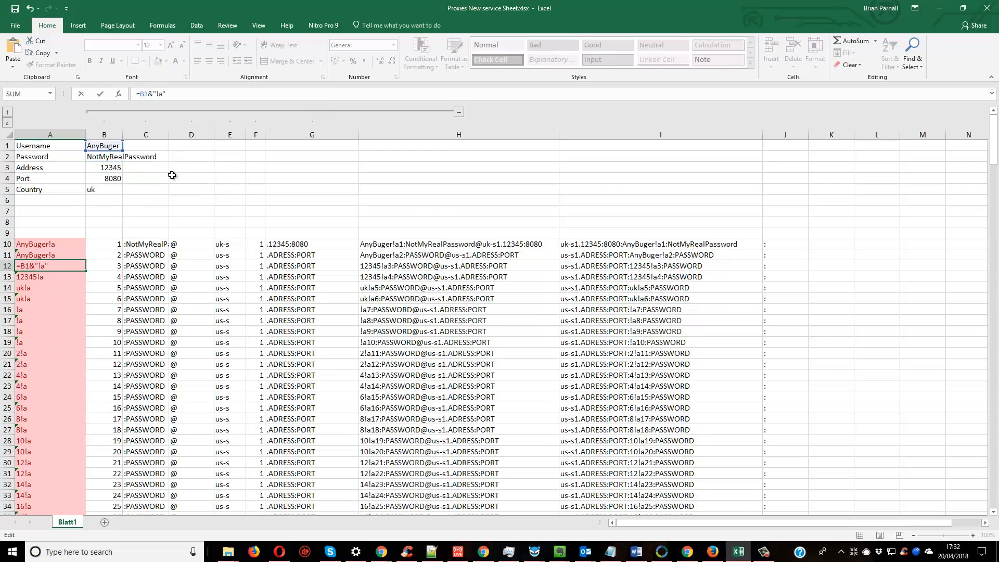
key(Return)
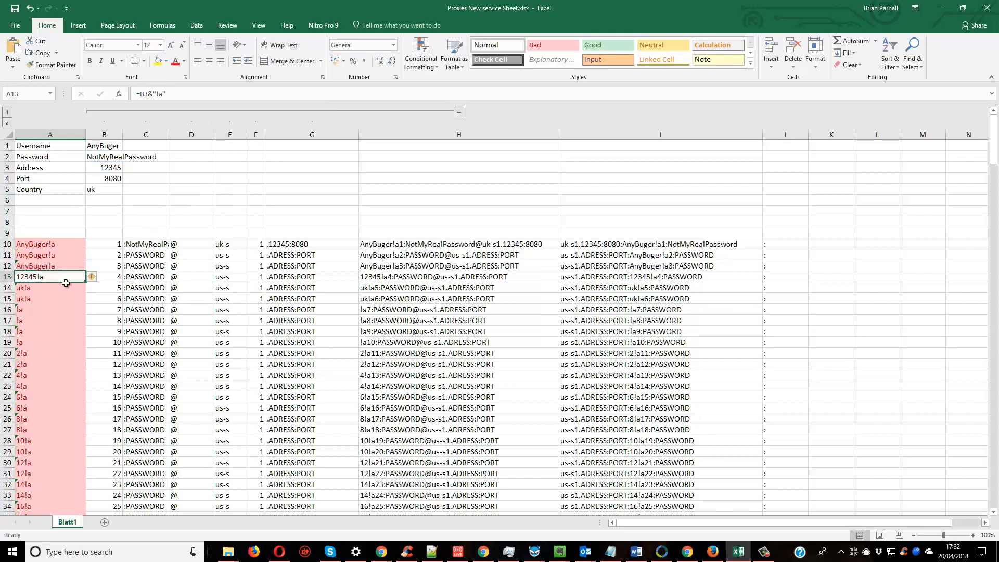
Fill column A down the whole list from the three username formulas in A10:A12.
click(59, 264)
click(70, 241)
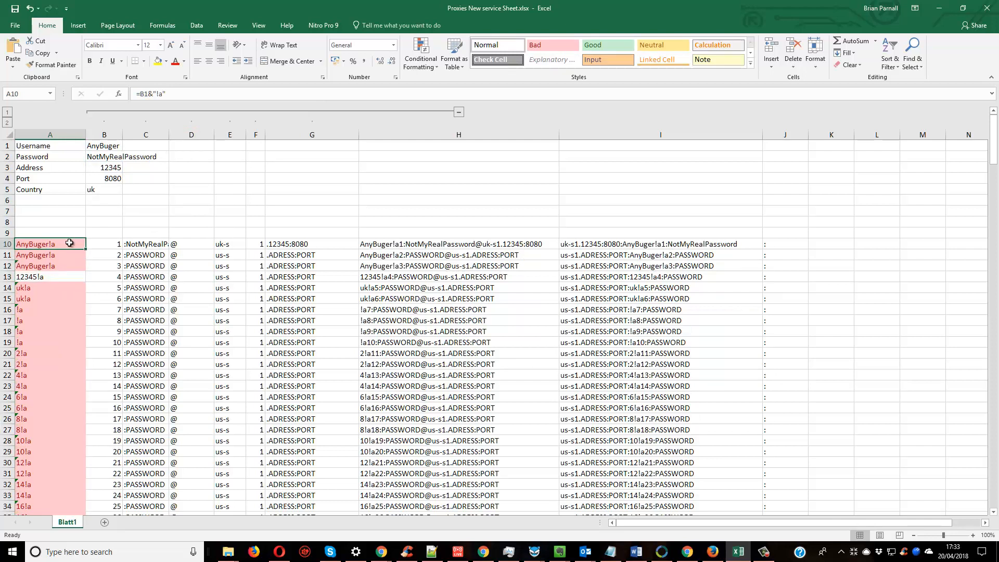
drag(69, 243, 65, 265)
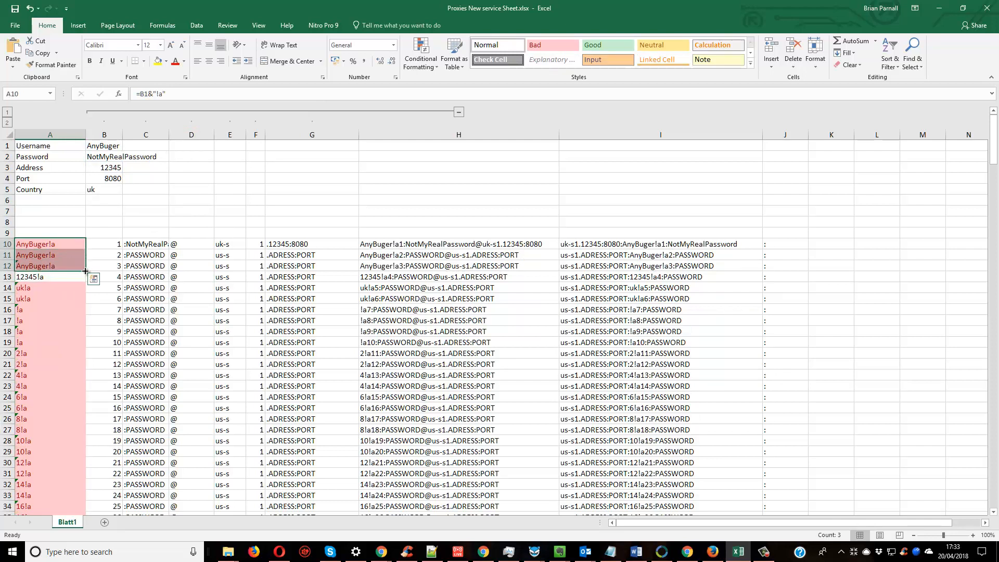
double_click(85, 270)
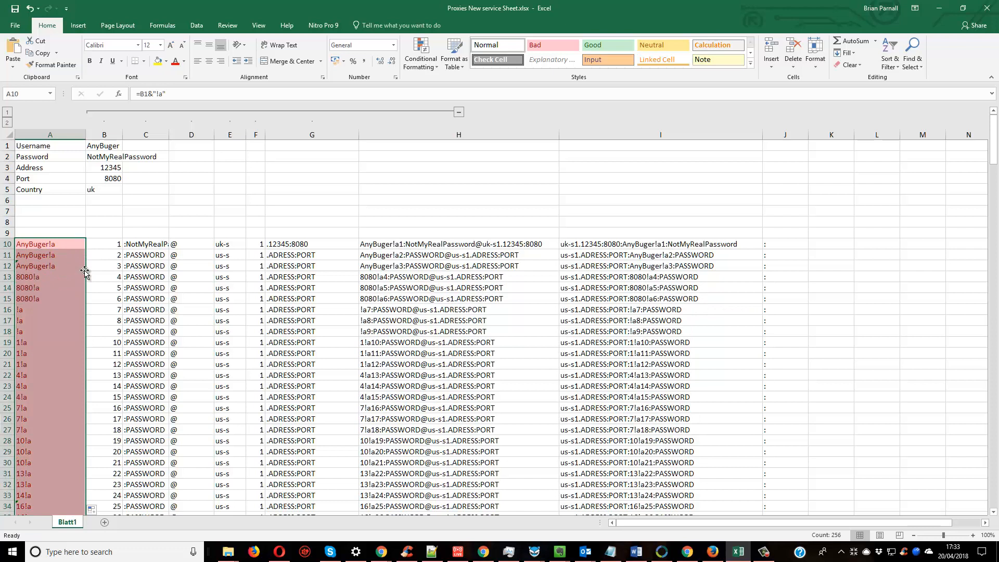
Repeat the fill from A10:A12 down column A and reselect those three cells.
click(68, 242)
drag(67, 243, 67, 265)
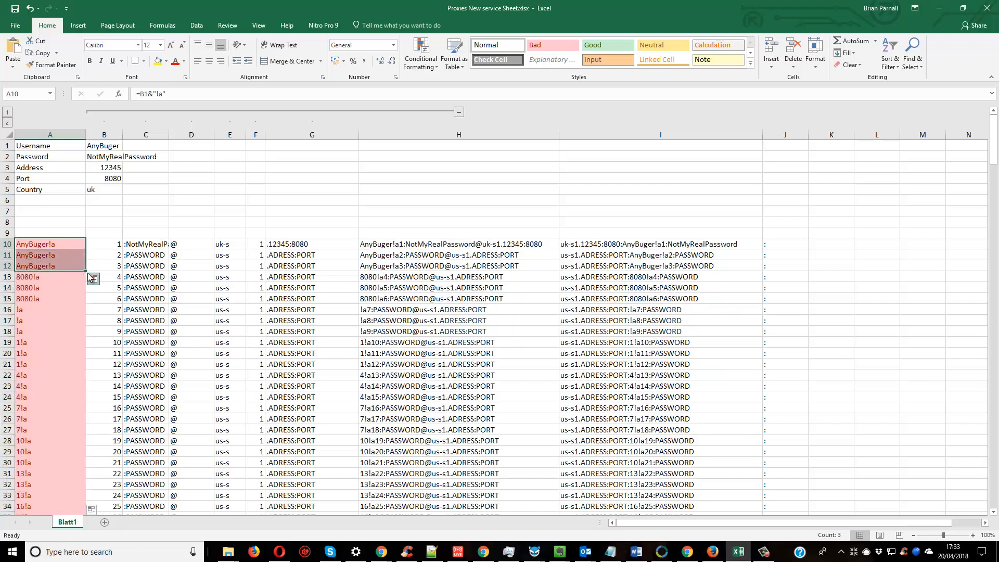
double_click(86, 270)
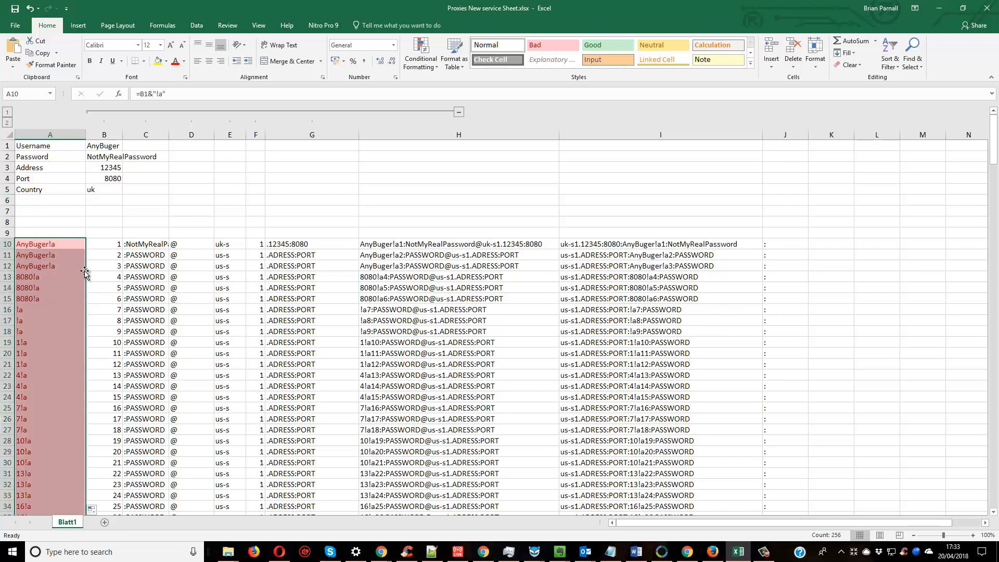
drag(74, 243, 81, 270)
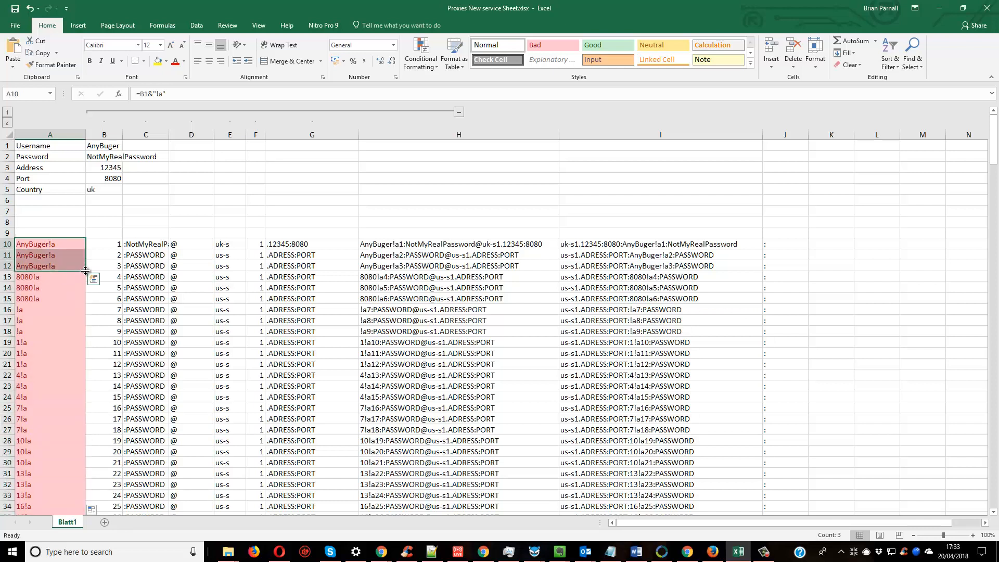
Fill the username formulas down column A once more and check the references in A10, A11 and A12.
double_click(86, 270)
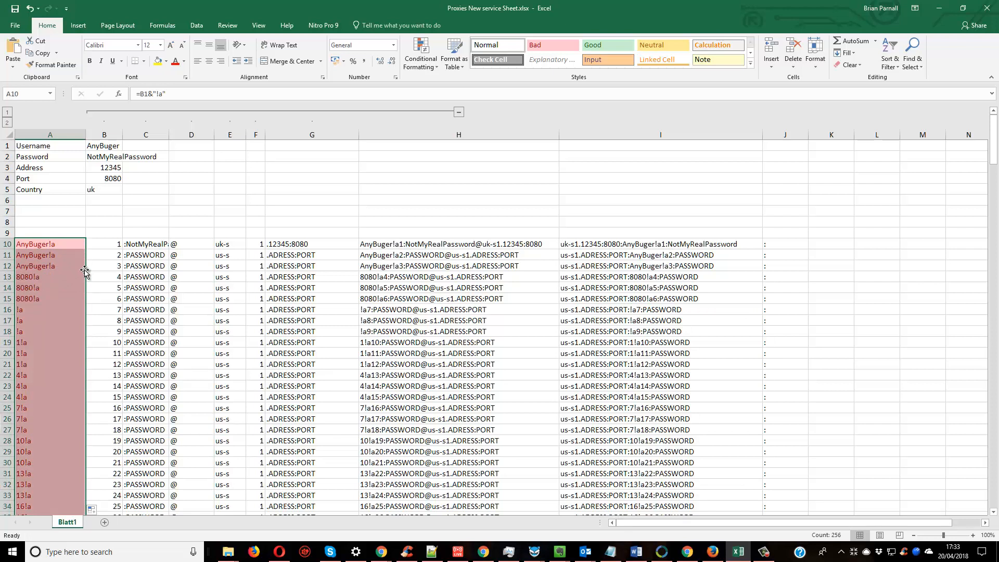
click(80, 266)
click(74, 246)
click(74, 255)
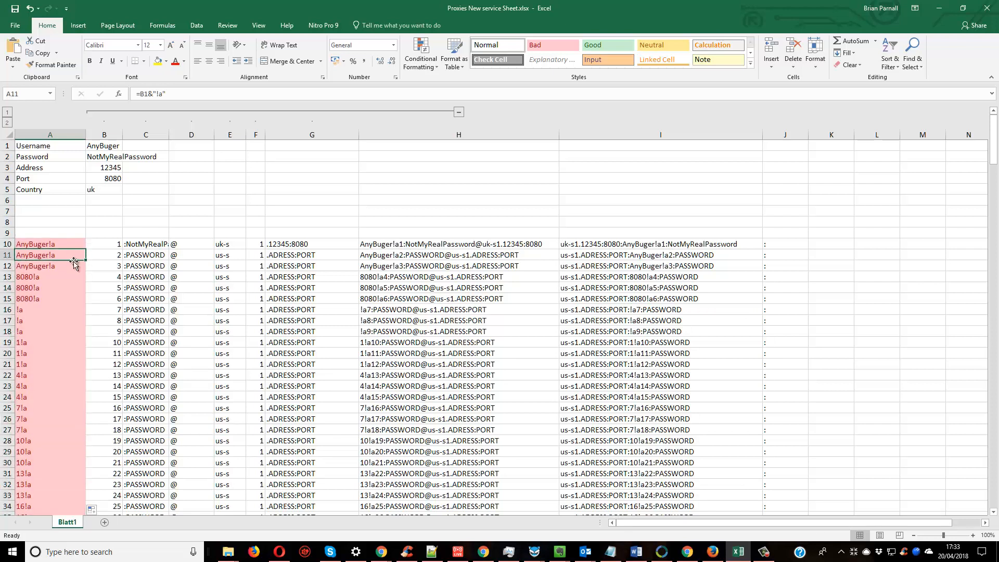
click(73, 266)
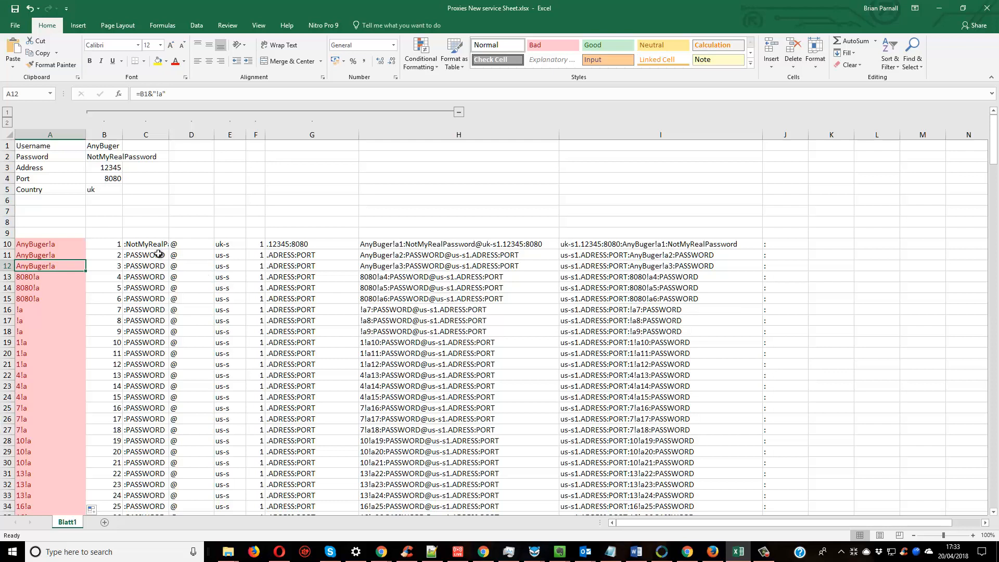
Copy the password label and its value from A2:B2 to D1:E1, beside the username entry.
click(52, 157)
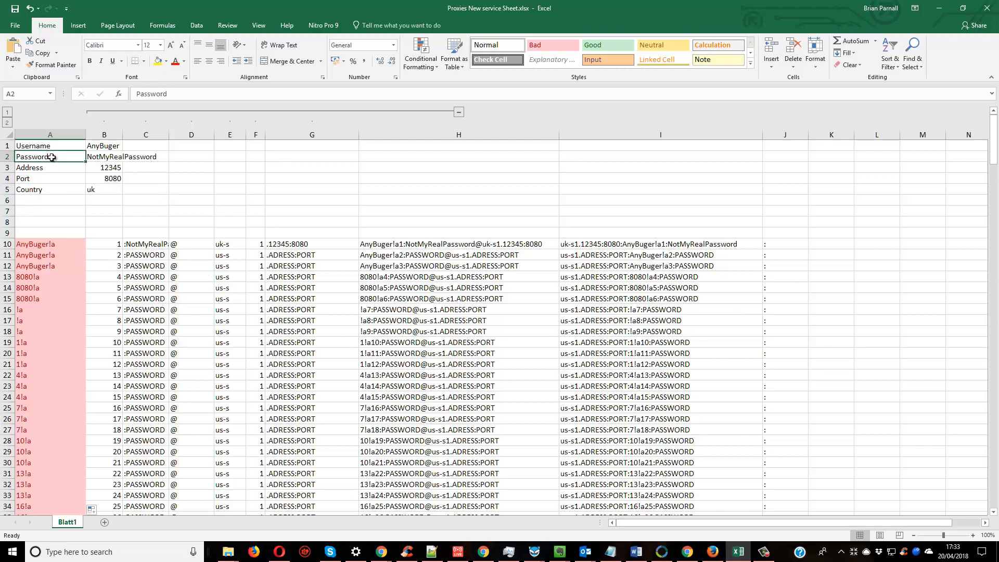
drag(55, 157, 101, 156)
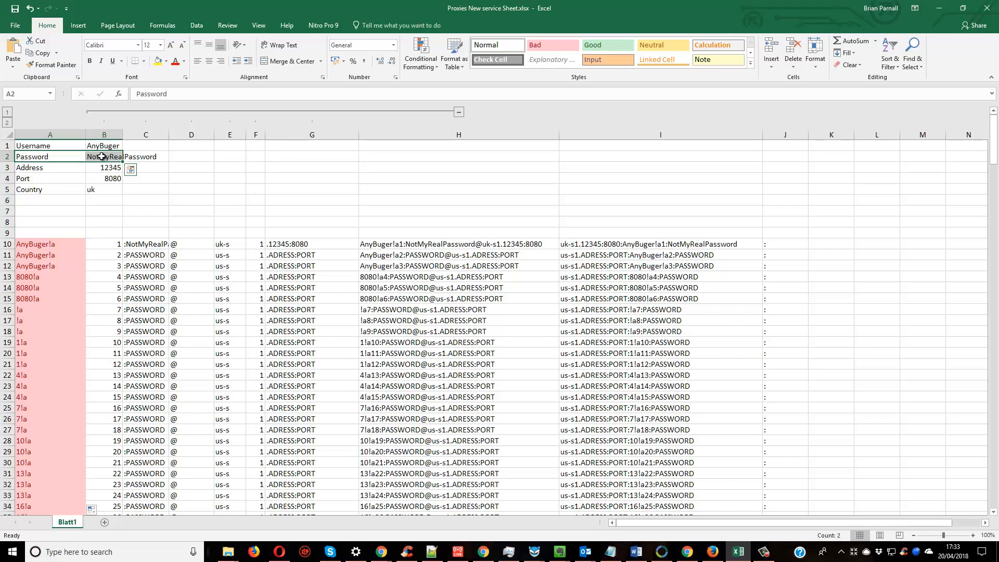
key(ctrl+c)
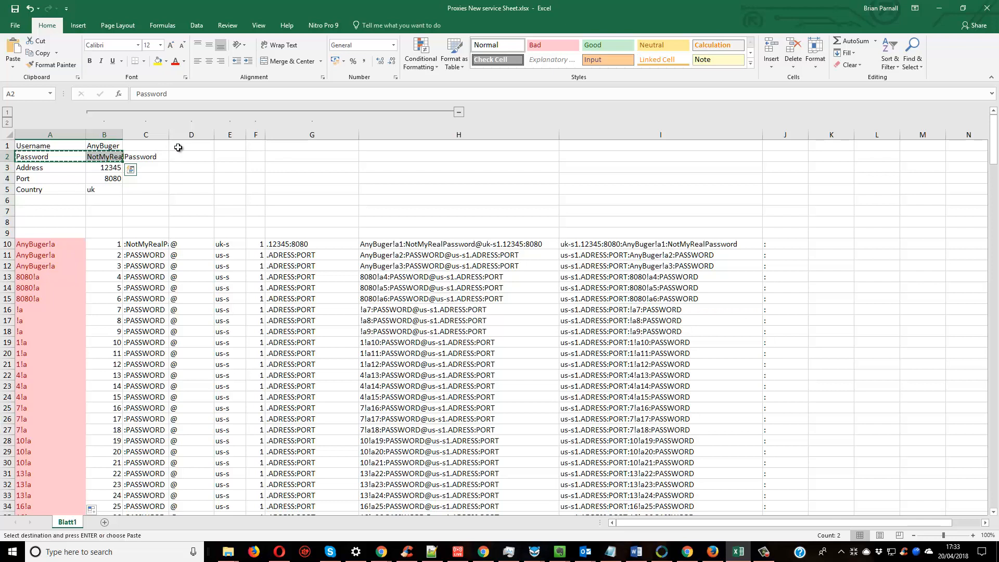
click(183, 146)
key(ctrl+v)
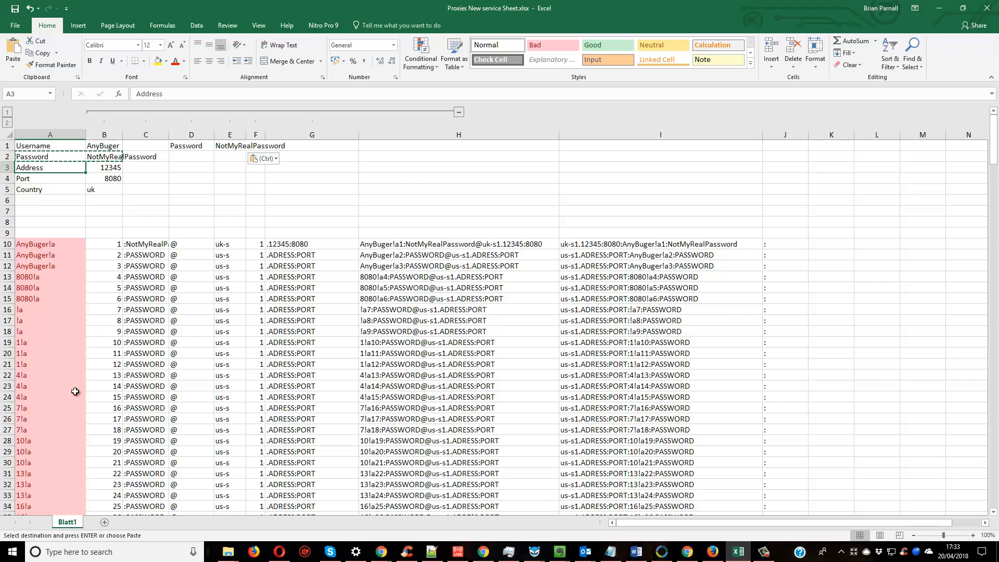
click(222, 191)
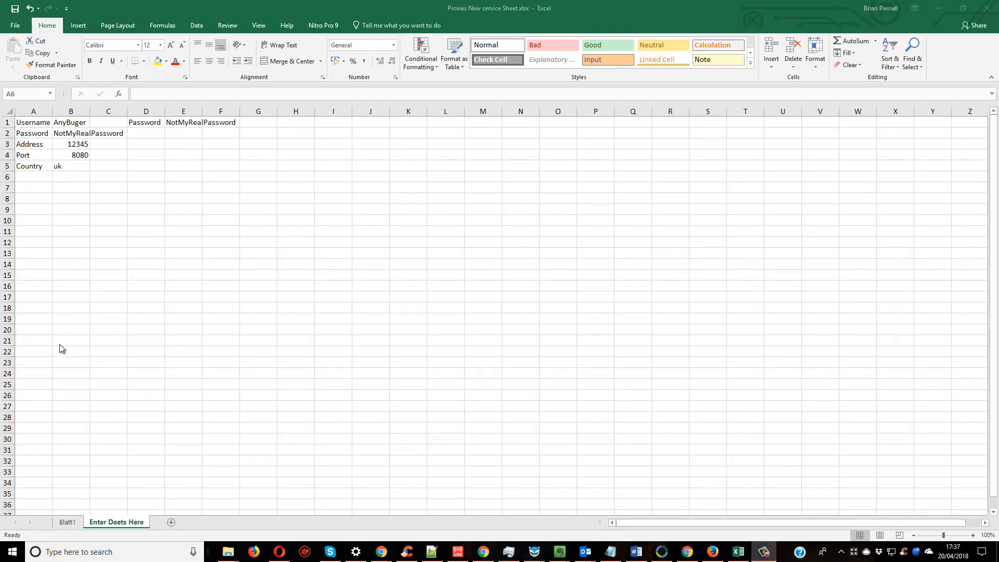
Examine the row-locked reference to B$1 of the Enter Deets Here sheet in the formula of A1 on Blatt1.
click(67, 522)
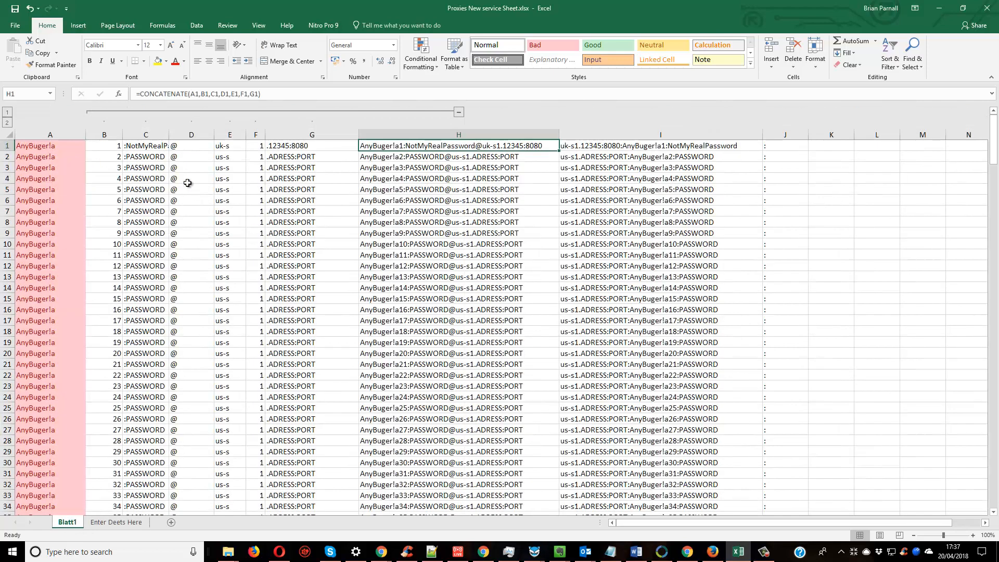
click(61, 147)
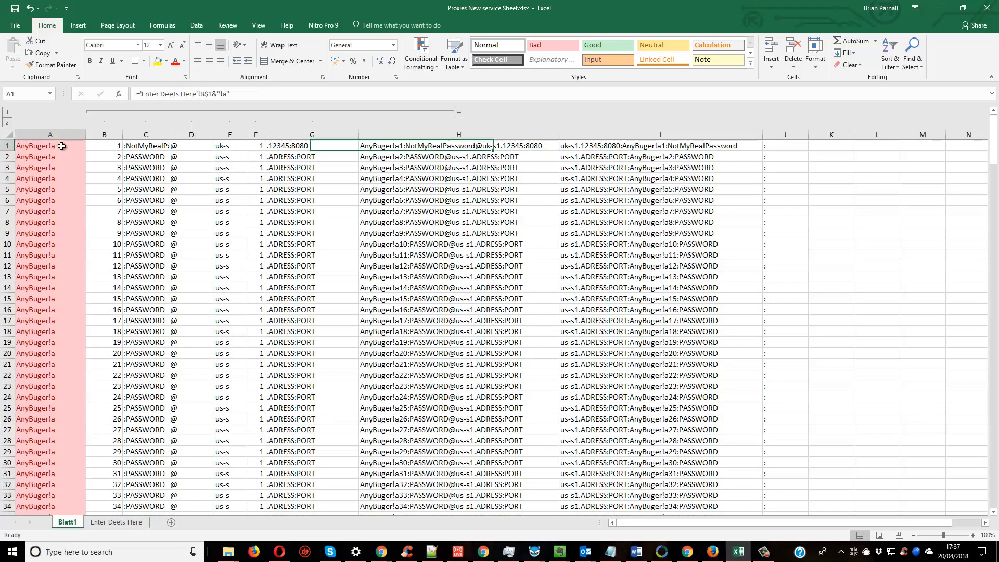
click(207, 94)
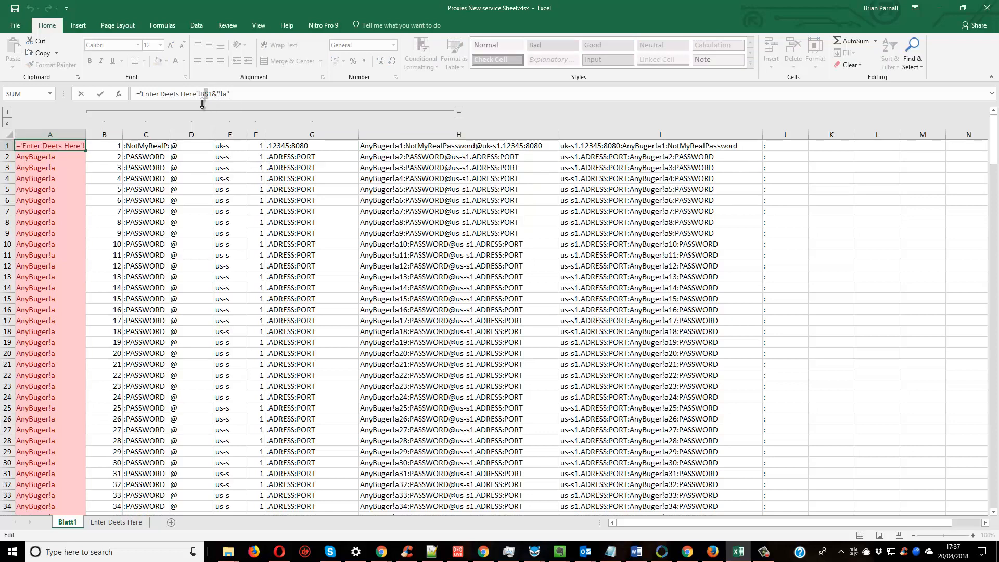
click(208, 94)
key(Return)
Fill the password, country and address-port formulas from C1, E1 and G1 down their columns for the whole list.
click(136, 148)
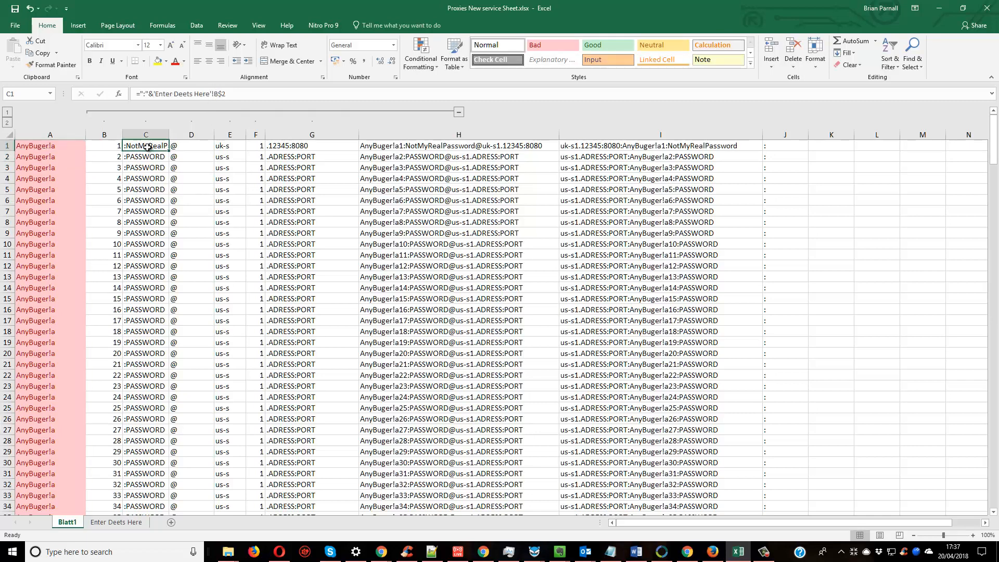
double_click(169, 151)
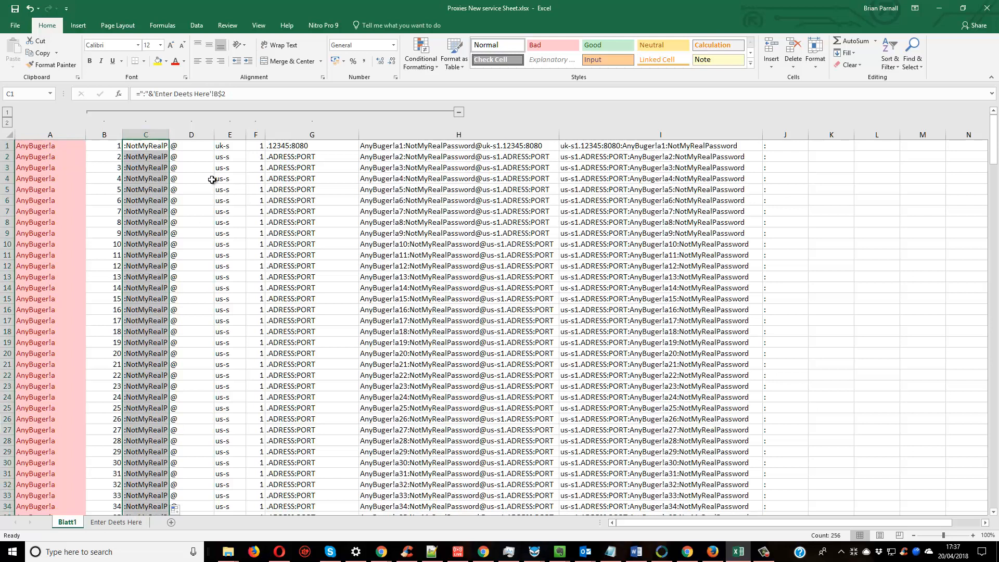
click(231, 145)
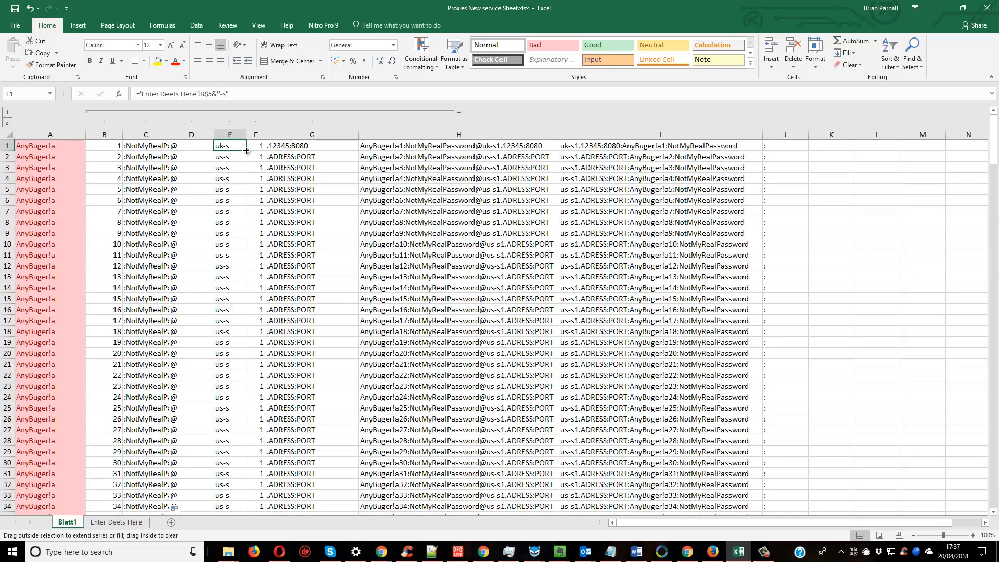
double_click(245, 151)
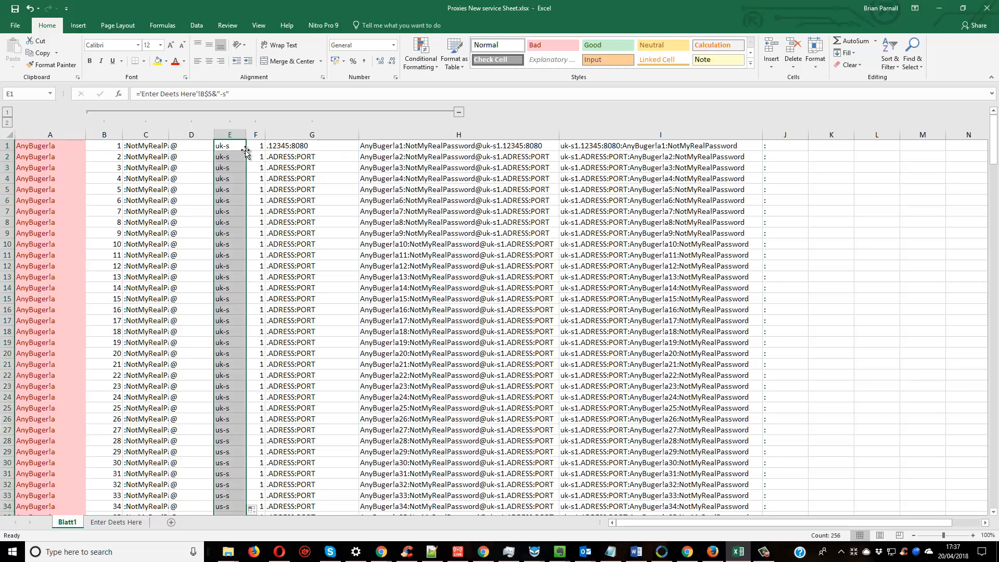
click(314, 145)
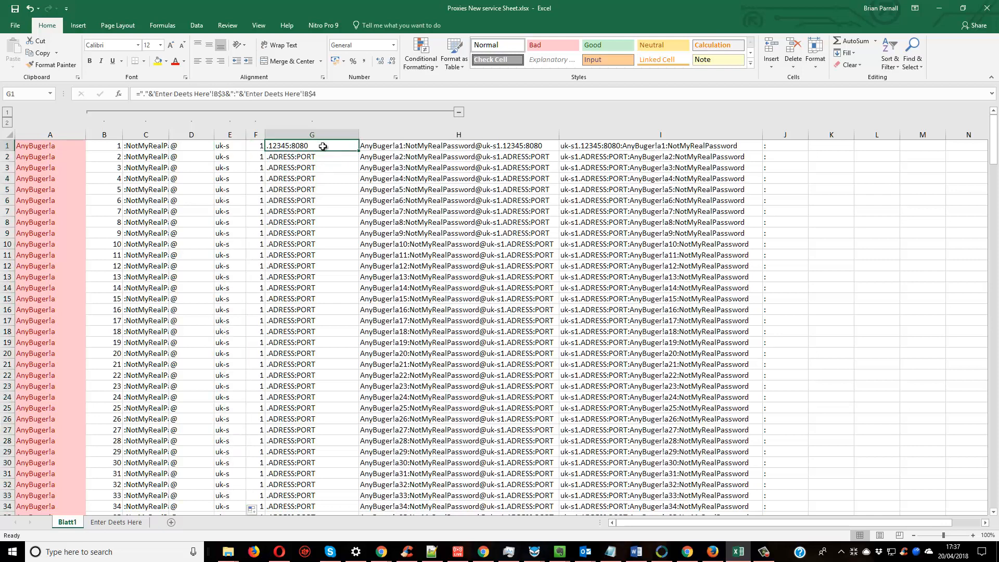
double_click(360, 150)
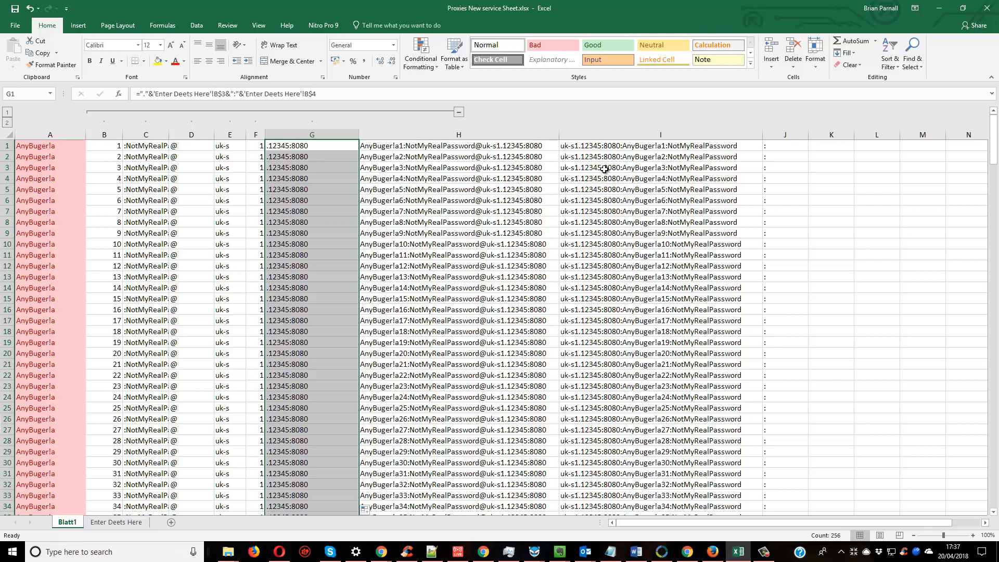
Replace the username in B1 of the Enter Deets Here sheet with a new test username.
click(99, 522)
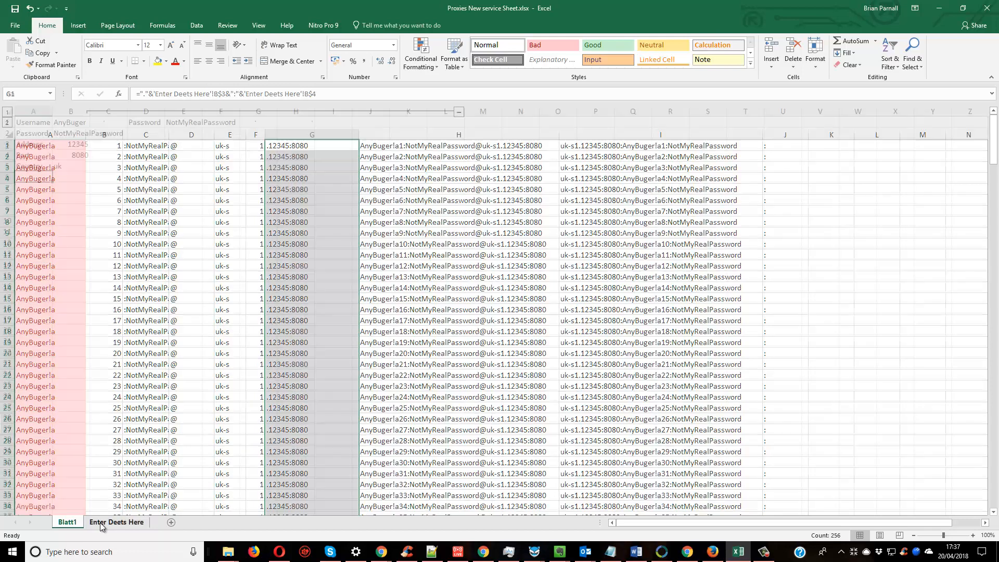
click(70, 120)
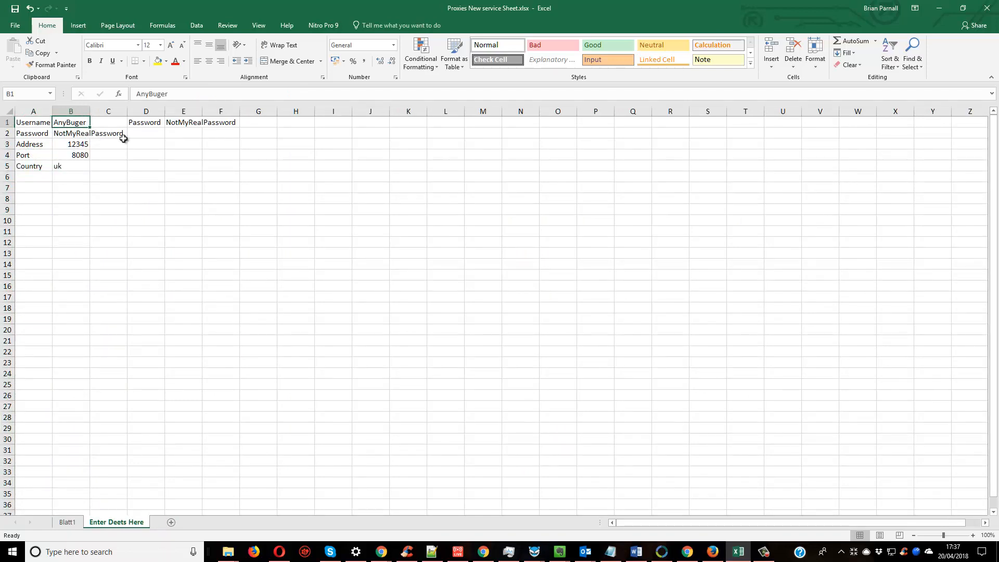
text(BrianIsAwesome)
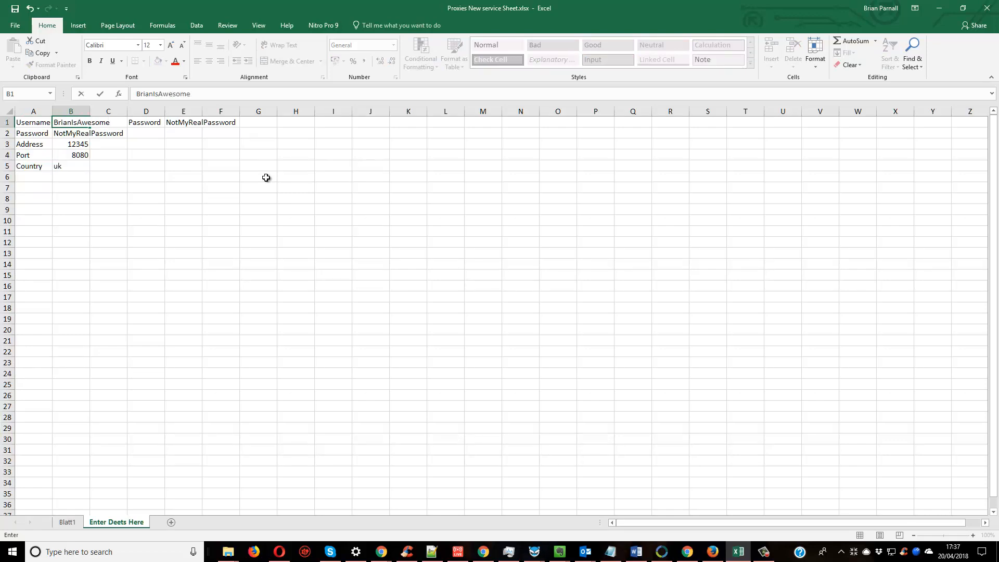
key(Return)
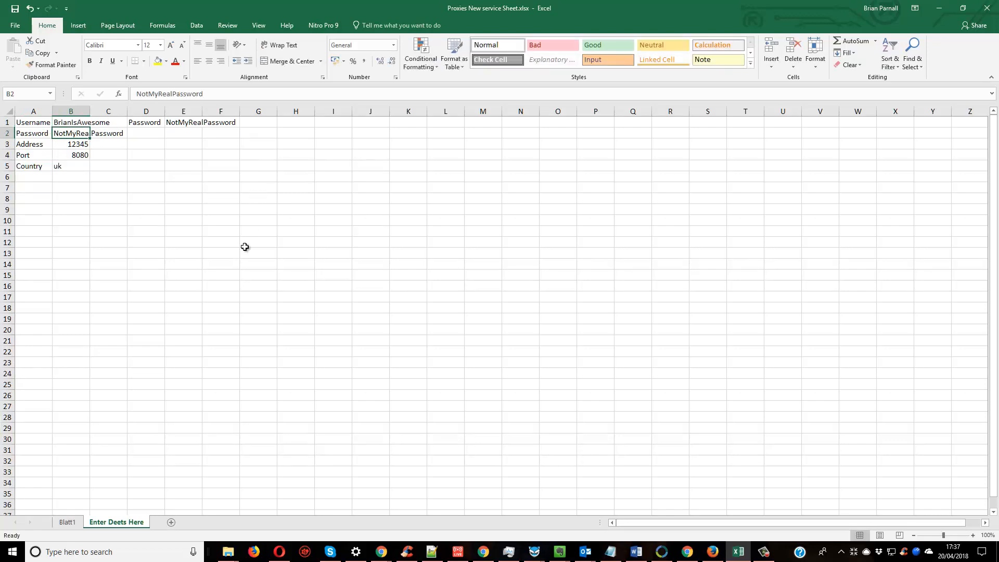
Check the proxy list on Blatt1 for the new username, inspecting the formula in A1 and the number in F1.
click(68, 522)
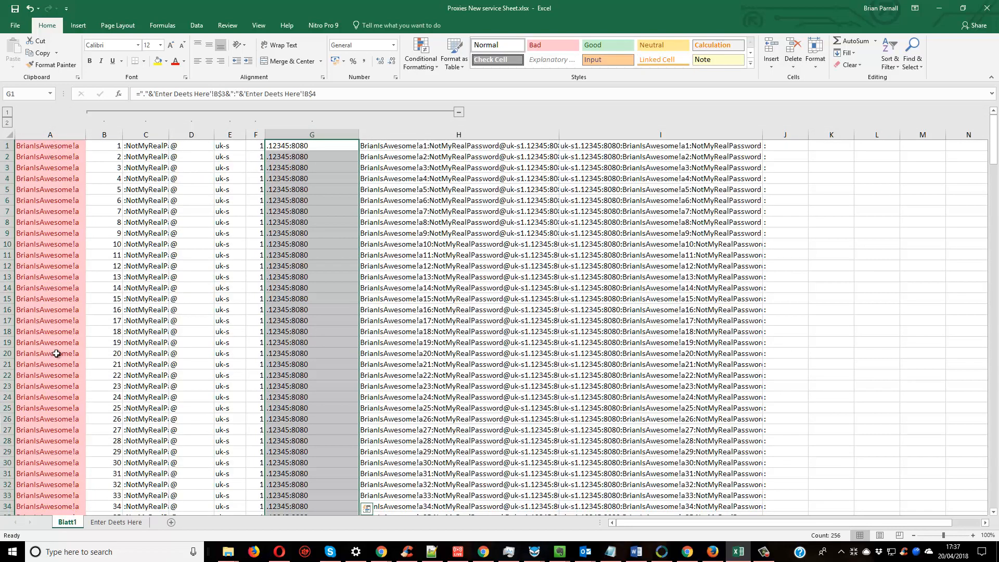
click(42, 148)
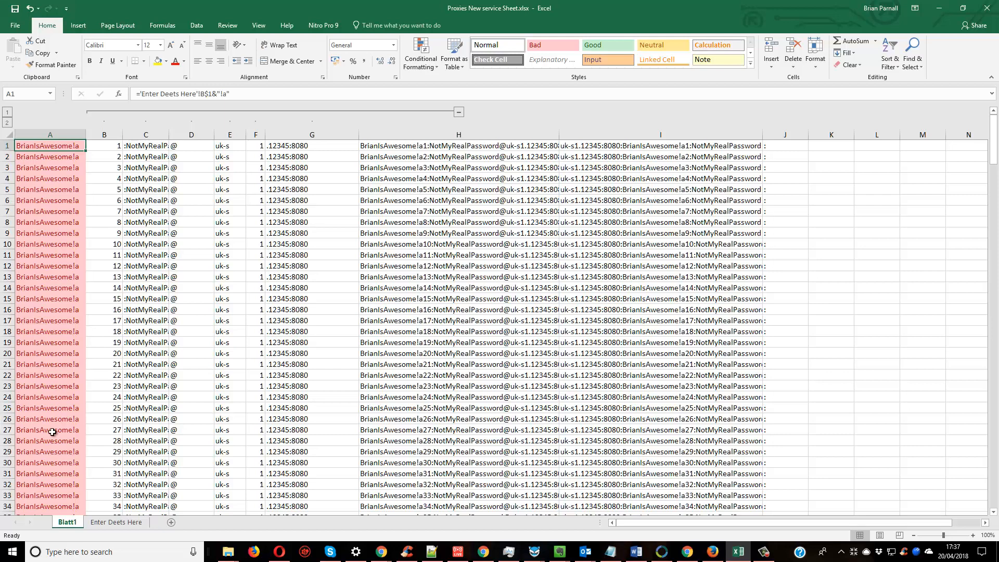
click(256, 146)
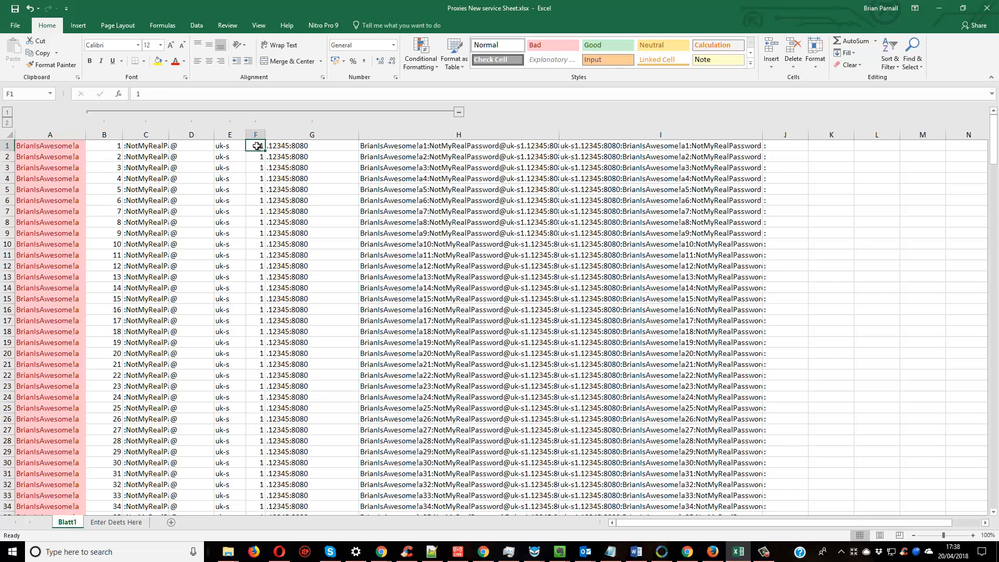